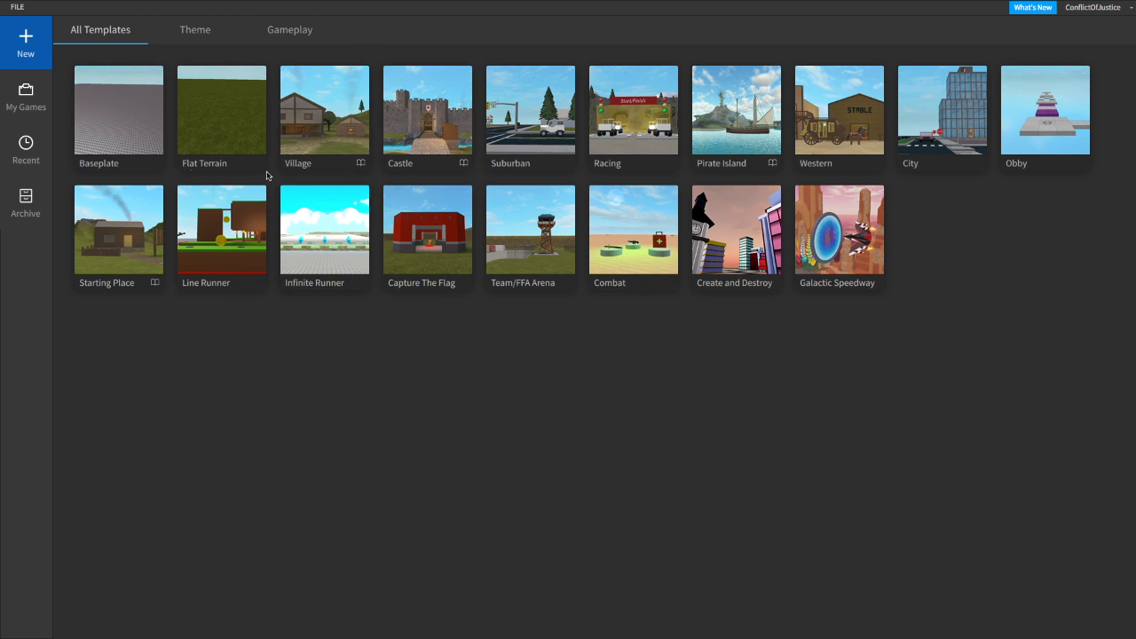
Create a new place from the Baseplate template and insert an R15 block rig.
left_click(113, 124)
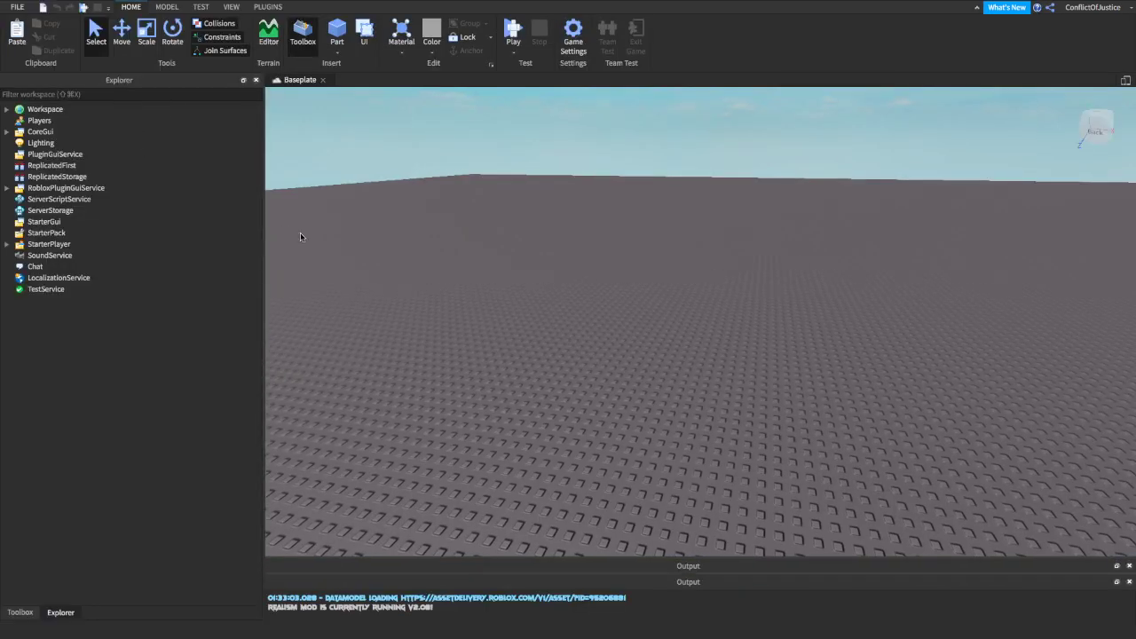
right_click_drag(490, 241, 487, 236)
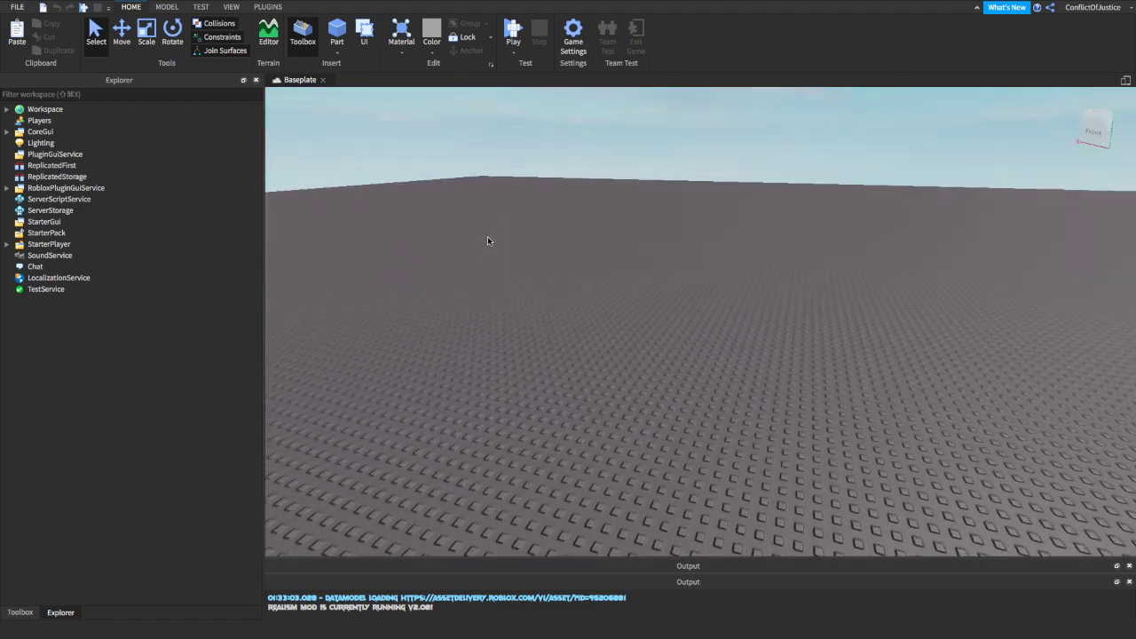
left_click(269, 7)
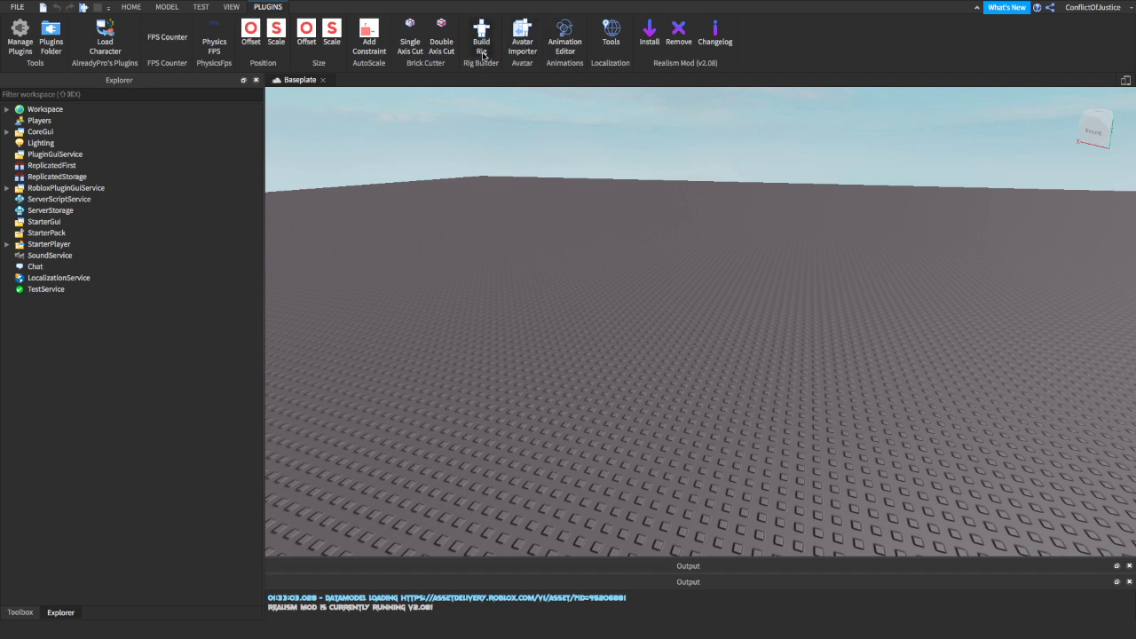
left_click(481, 42)
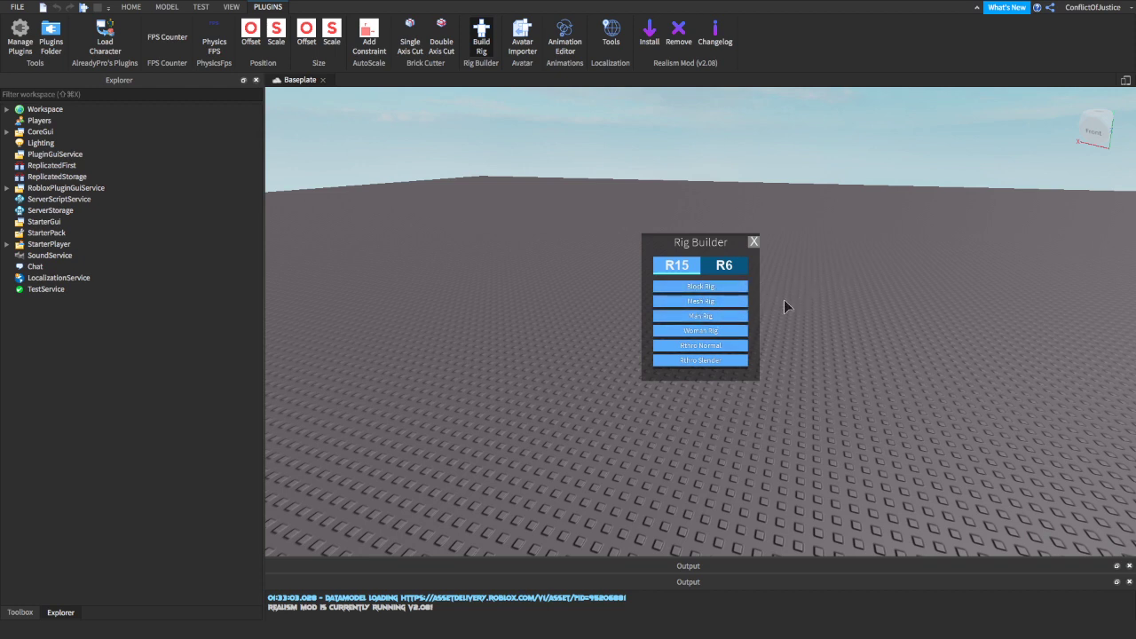
left_click(705, 286)
right_click_drag(874, 259, 893, 262)
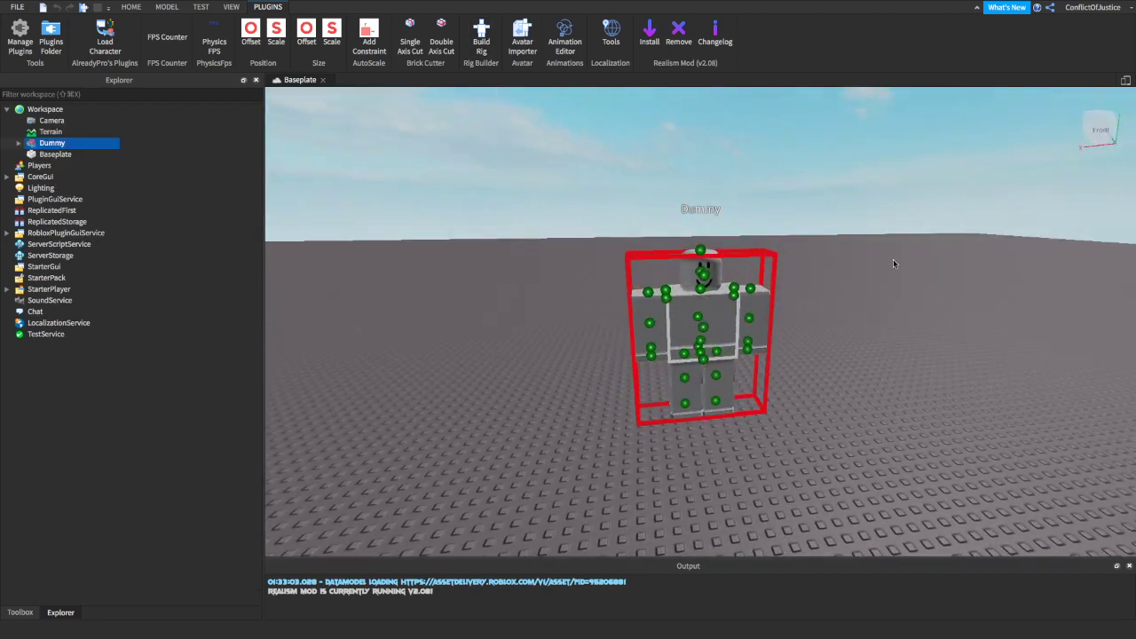
Open the Animation Editor for the Dummy rig and create an animation named Dummy.
left_click(568, 46)
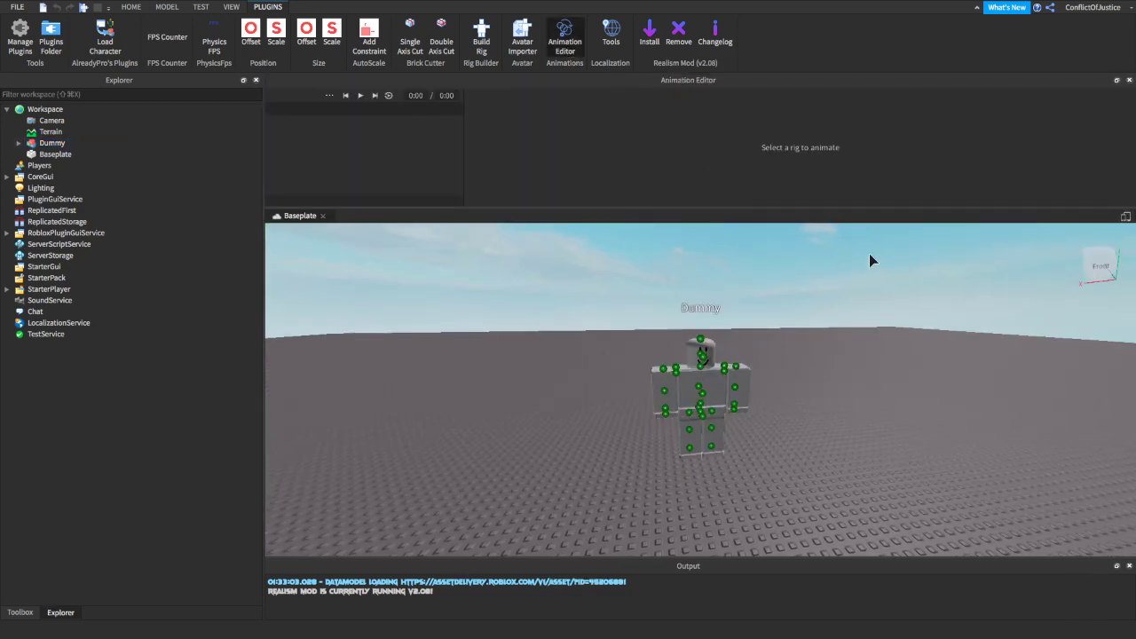
right_click_drag(864, 256, 845, 241)
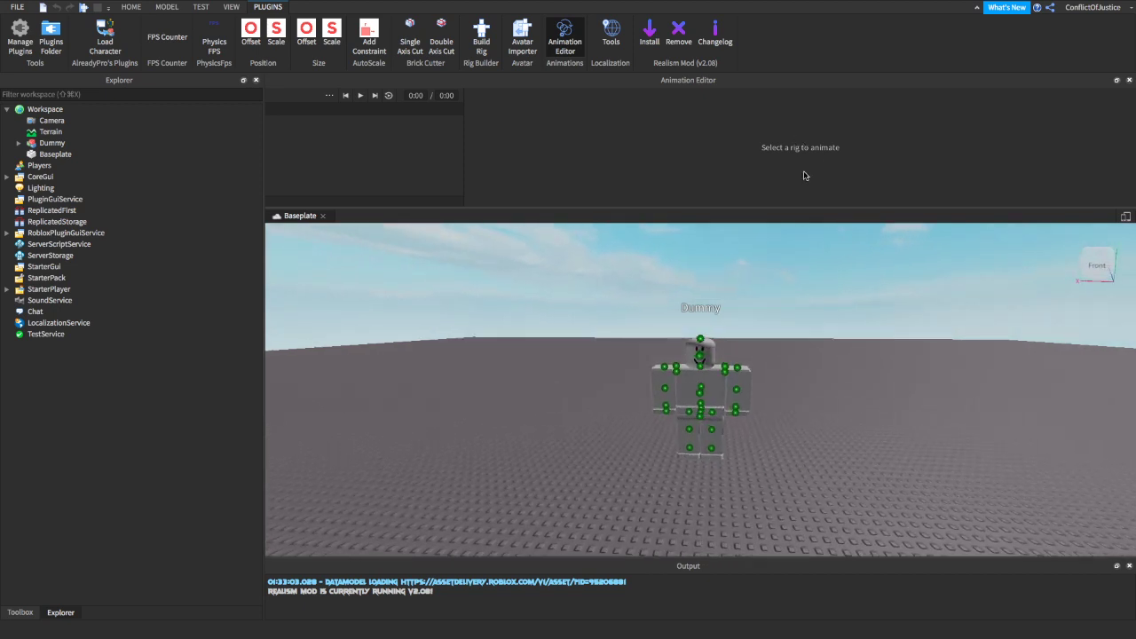
left_click(708, 382)
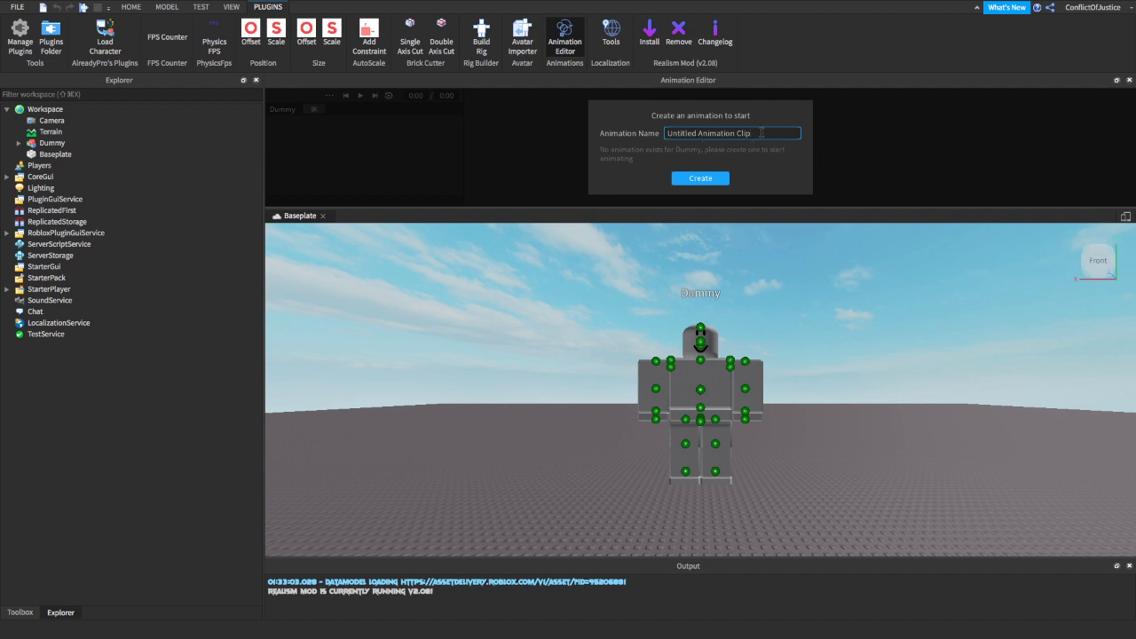
left_click_drag(762, 133, 640, 126)
key("BackSpace")
left_click(710, 180)
right_click_drag(781, 281, 781, 279)
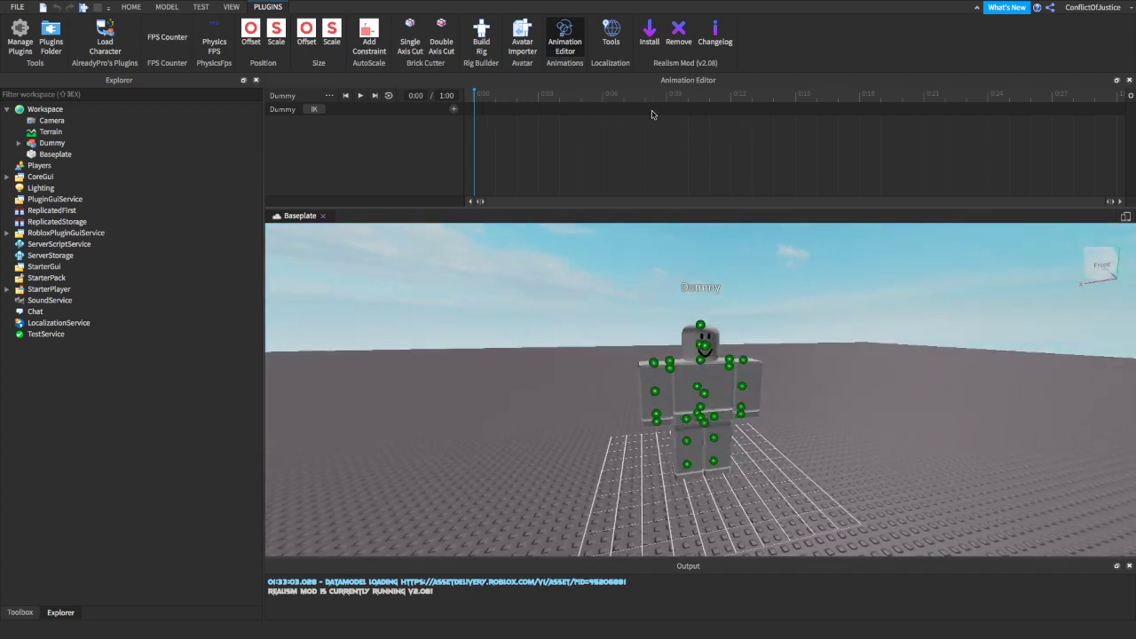
Turn on looping for the Dummy animation, play it back, and stop at its last keyframe.
right_click_drag(632, 316, 629, 311)
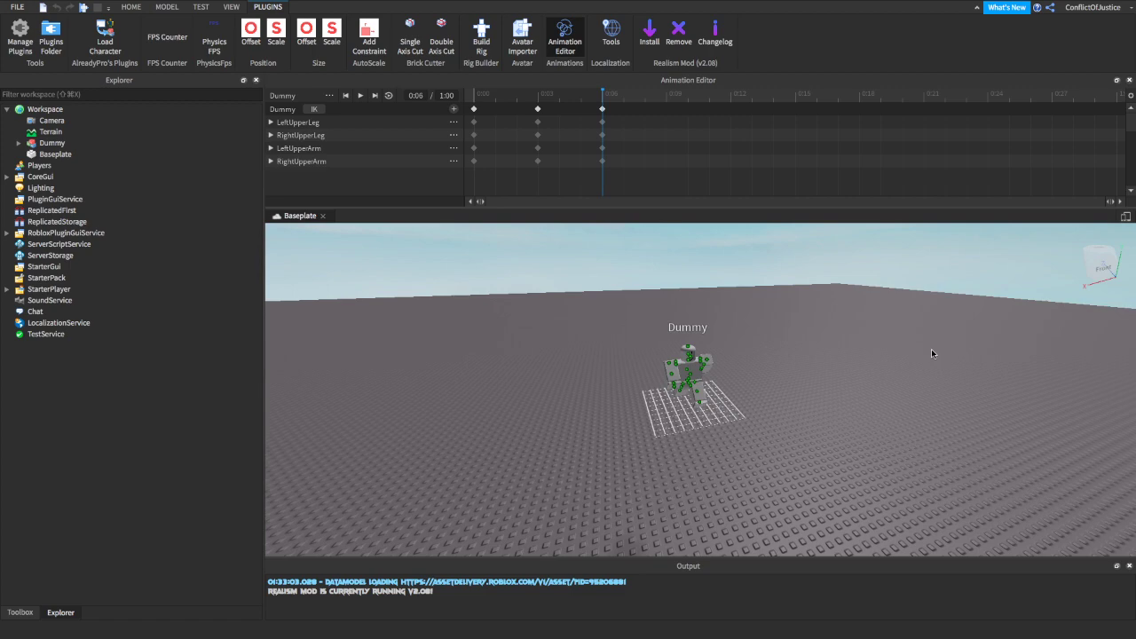
right_click_drag(931, 353, 931, 354)
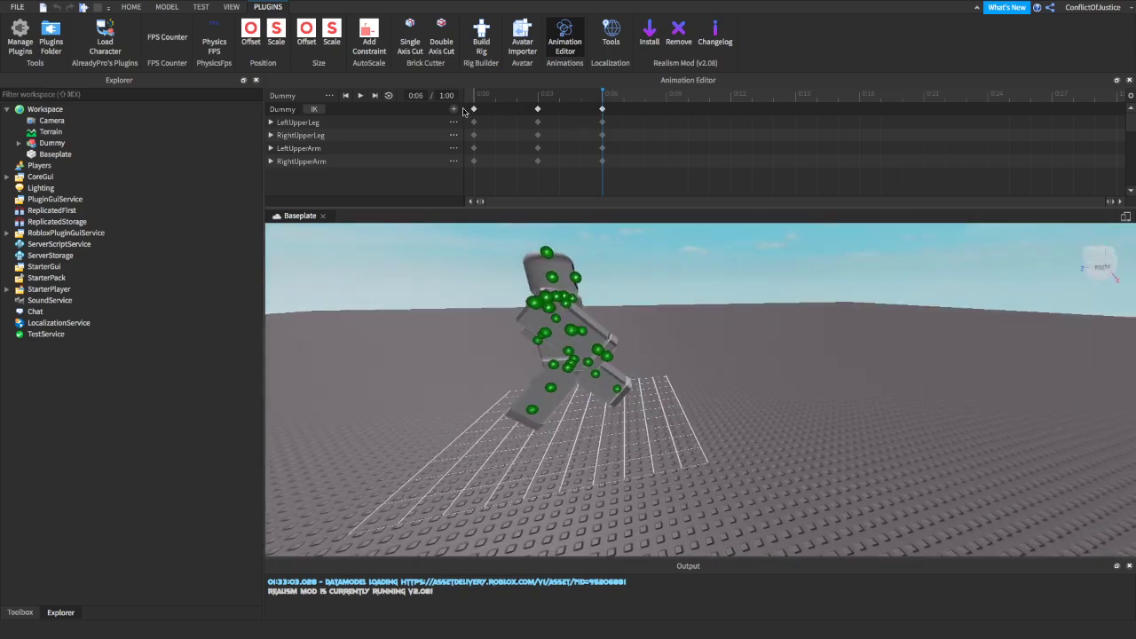
left_click(389, 96)
left_click(388, 96)
left_click(362, 98)
right_click_drag(672, 313, 672, 313)
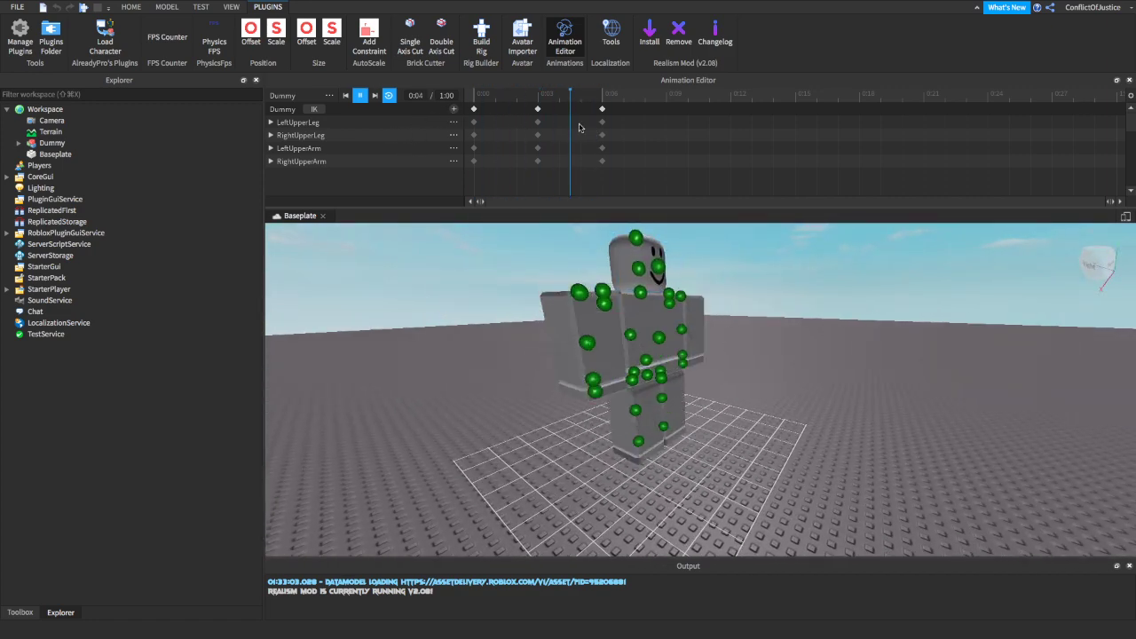
left_click(375, 97)
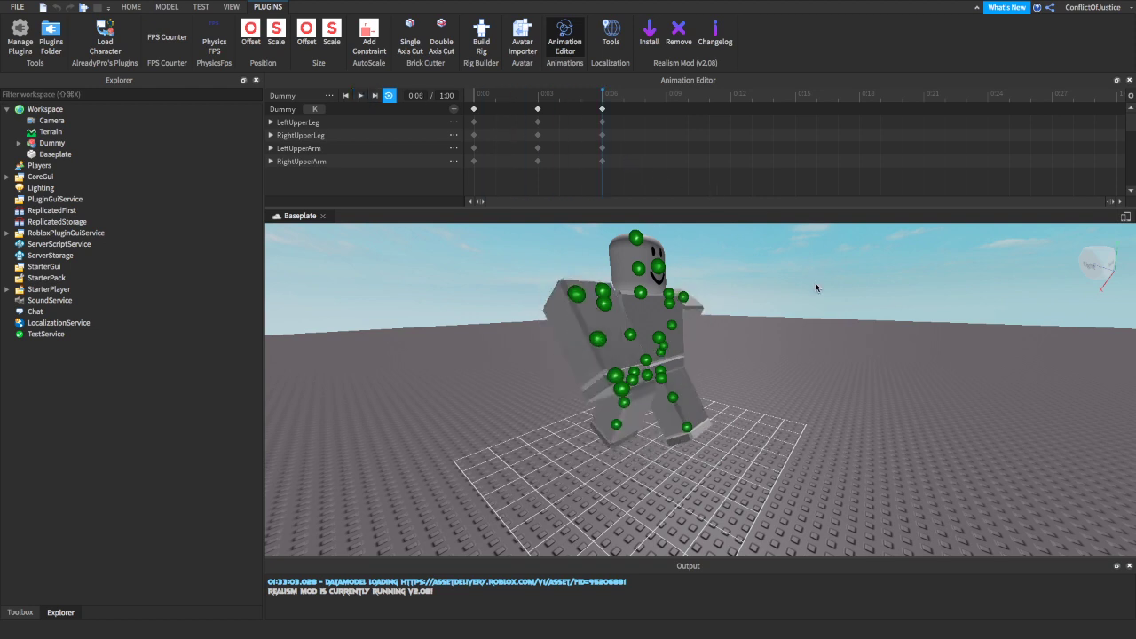
Set the animation's priority to Movement.
left_click(330, 97)
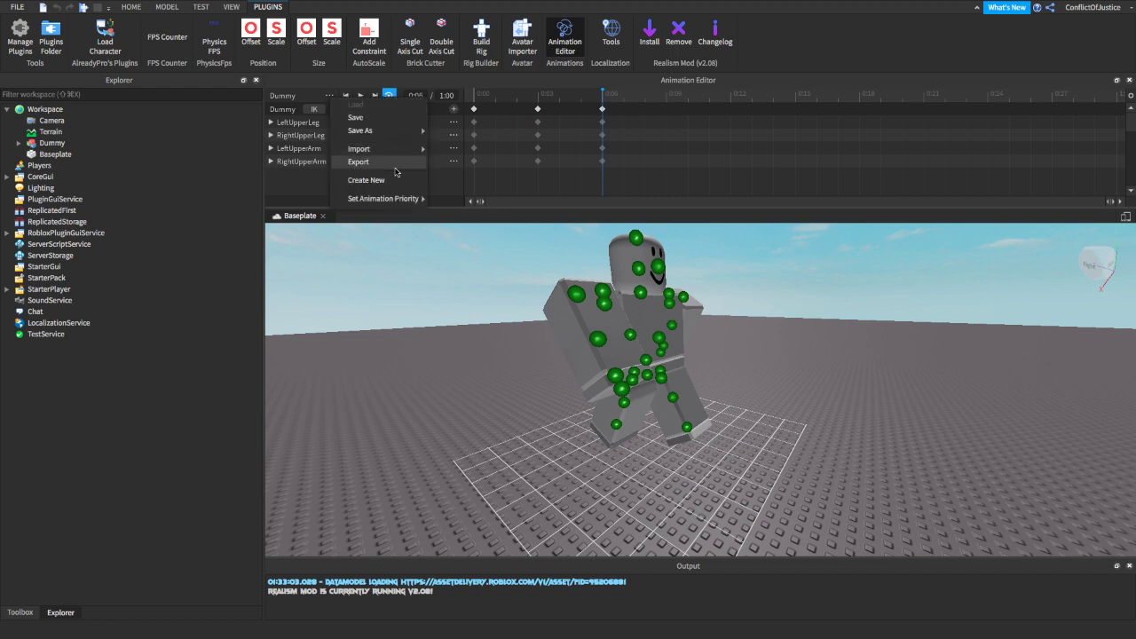
mouse_move(395, 202)
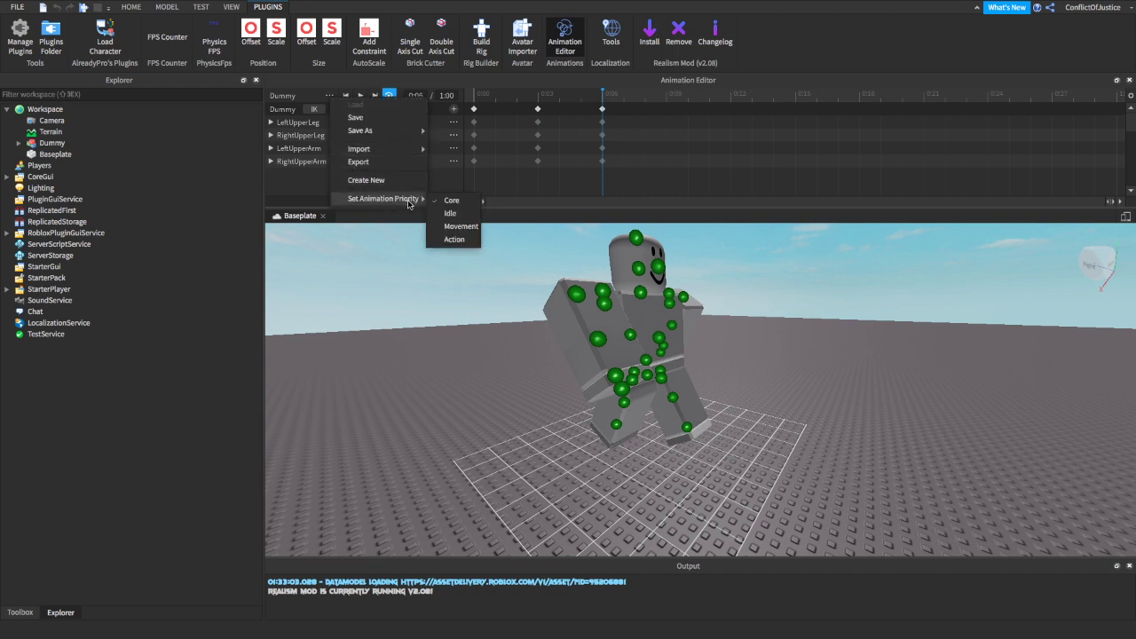
left_click(460, 228)
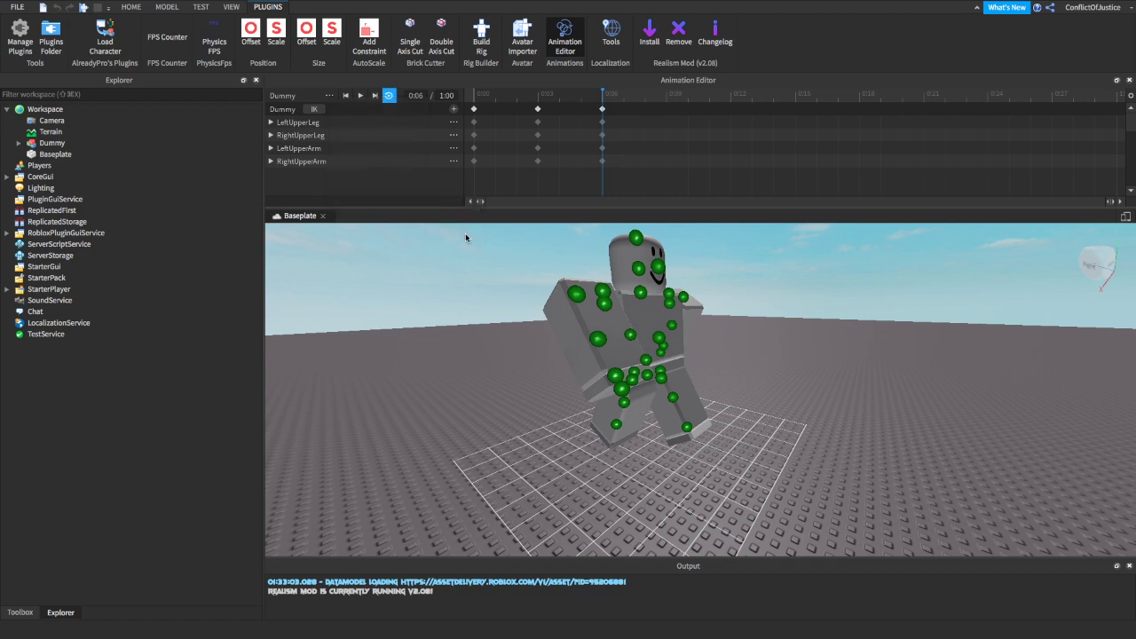
scroll(447, 284, "up", 8)
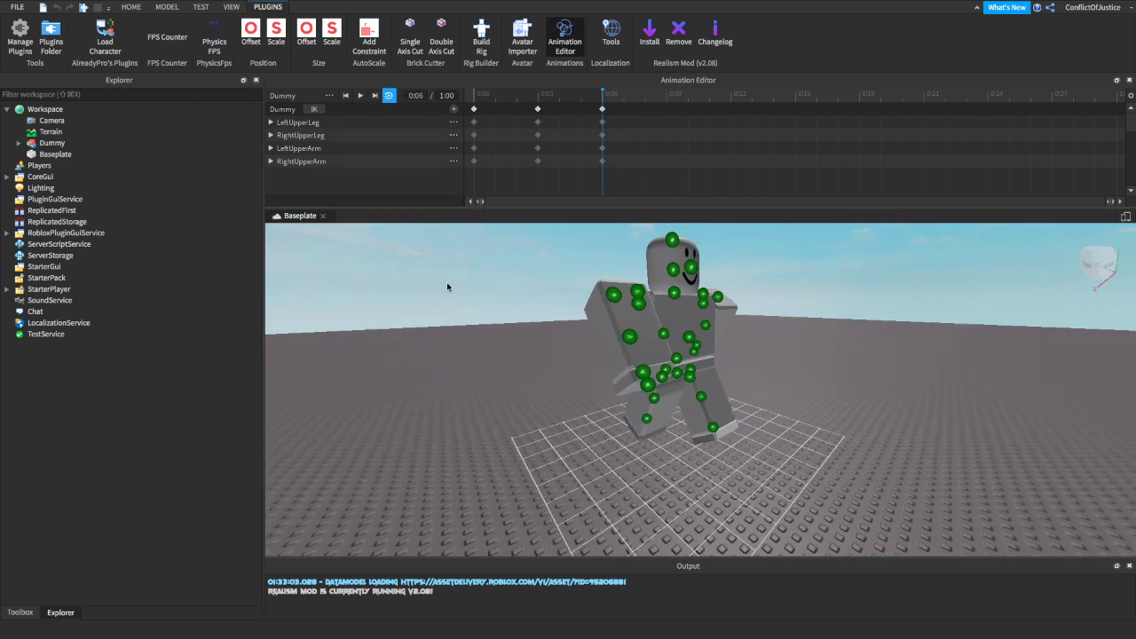
scroll(446, 281, "down", 10)
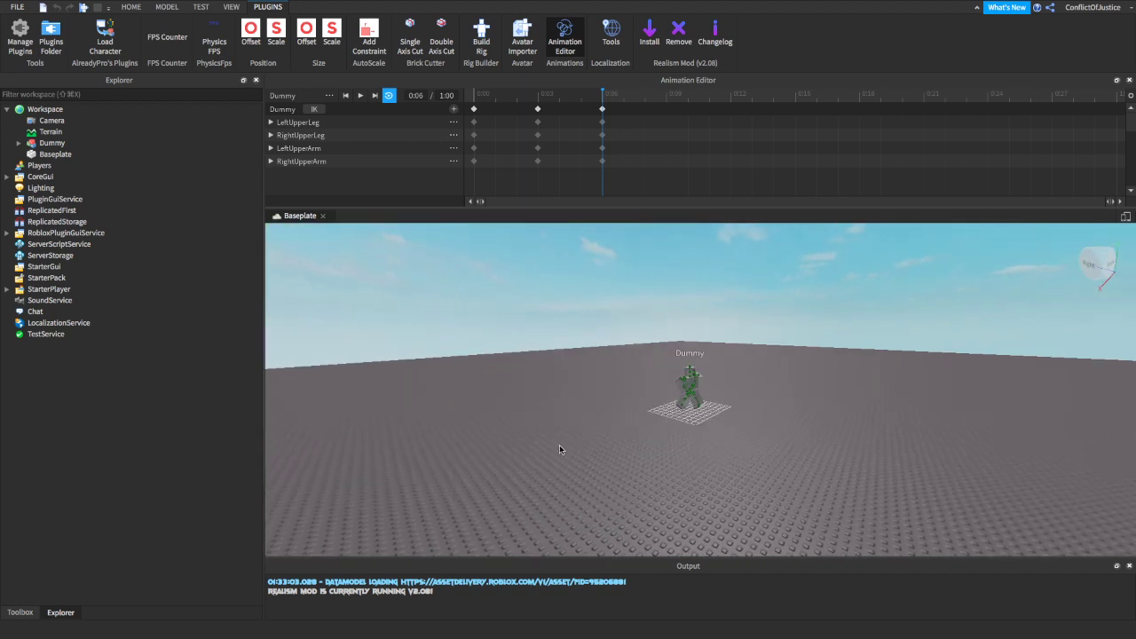
key("a")
key("d")
key("w")
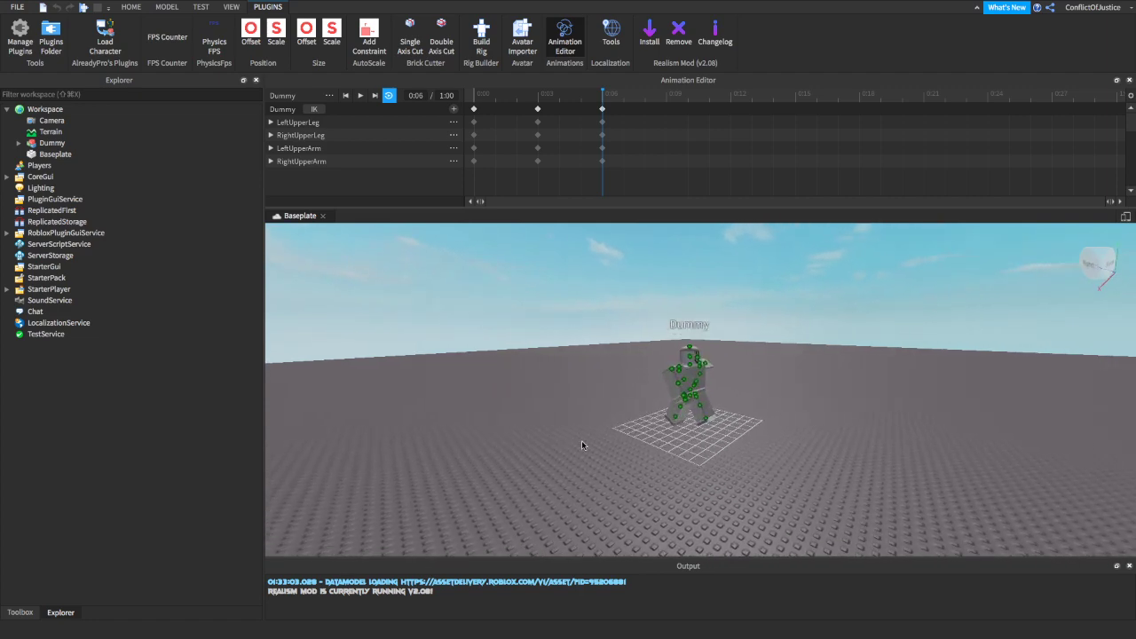
right_click_drag(581, 444, 582, 446)
key("d")
key("w")
right_click_drag(467, 408, 489, 406)
key("a")
key("d")
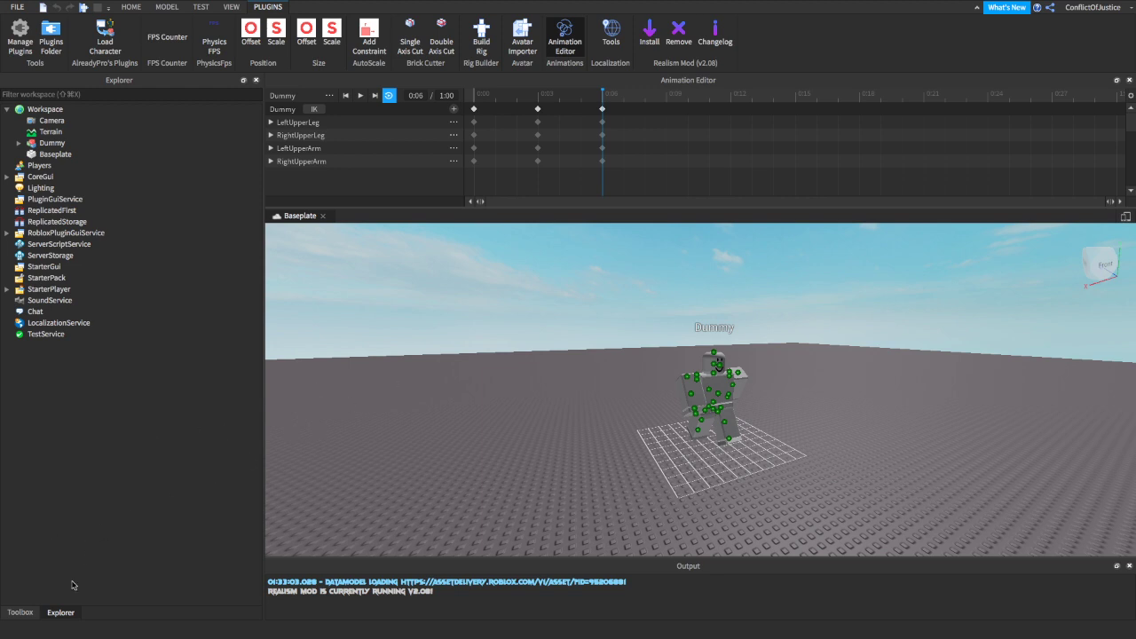
Insert the "Candy: Walking..." script model from the Toolbox inventory into the place.
left_click(20, 612)
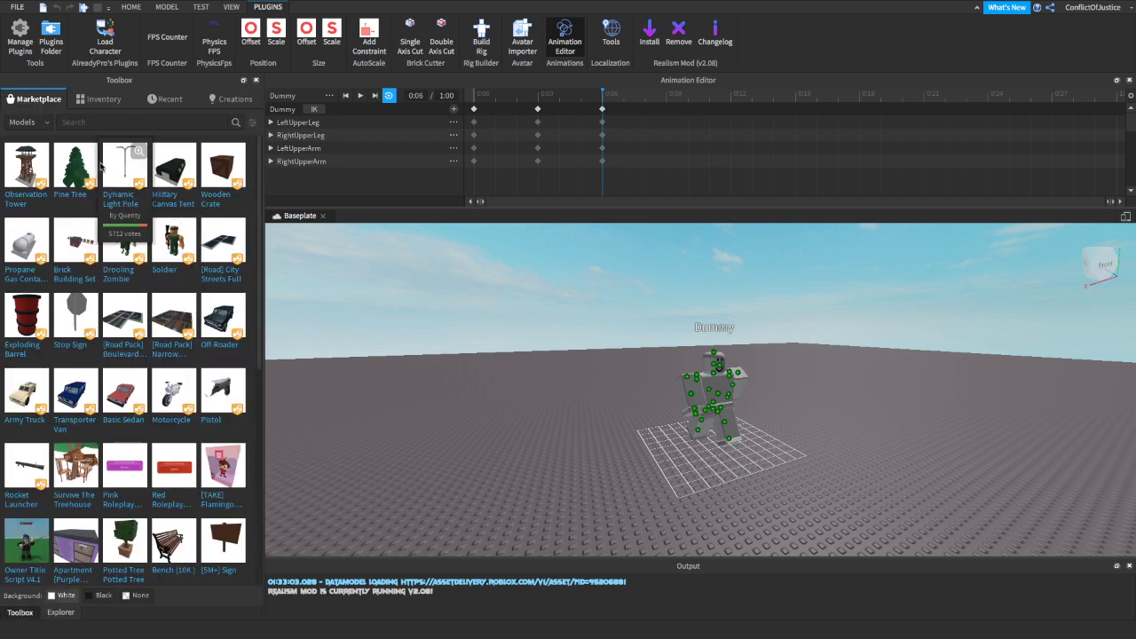
left_click(99, 100)
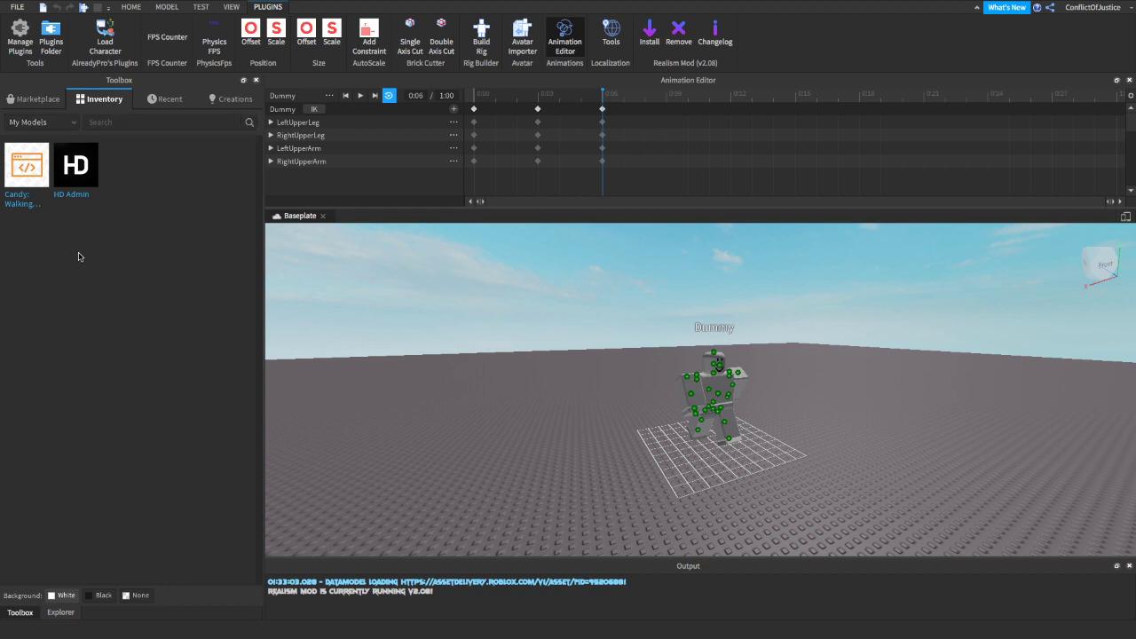
mouse_move(30, 188)
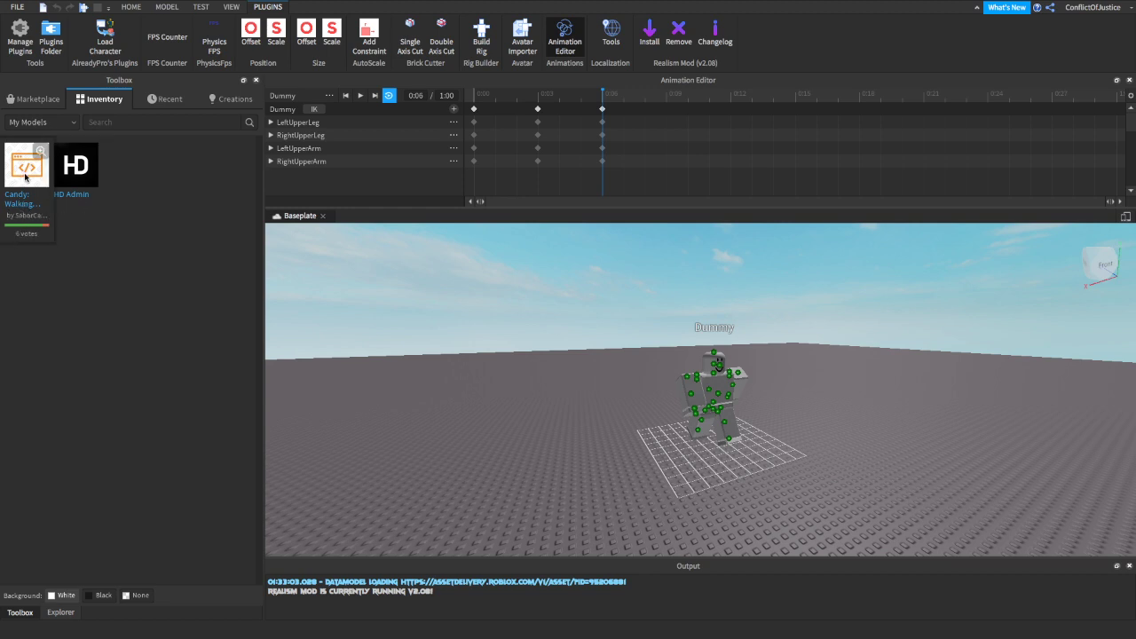
left_click(25, 178)
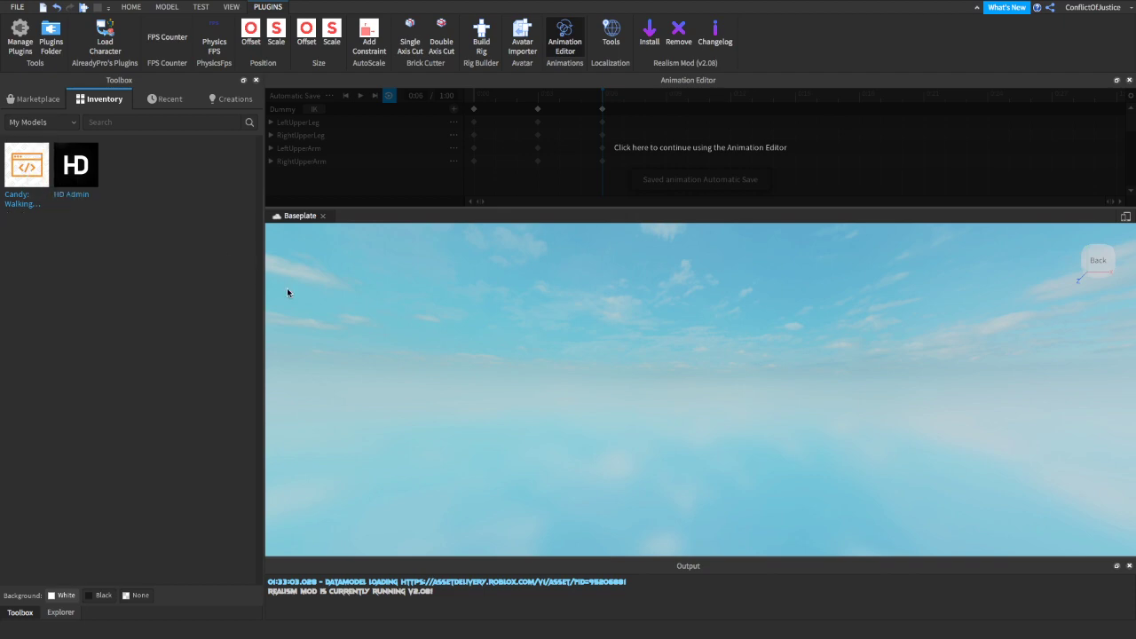
right_click_drag(445, 355, 444, 351)
scroll(445, 355, "down", 10)
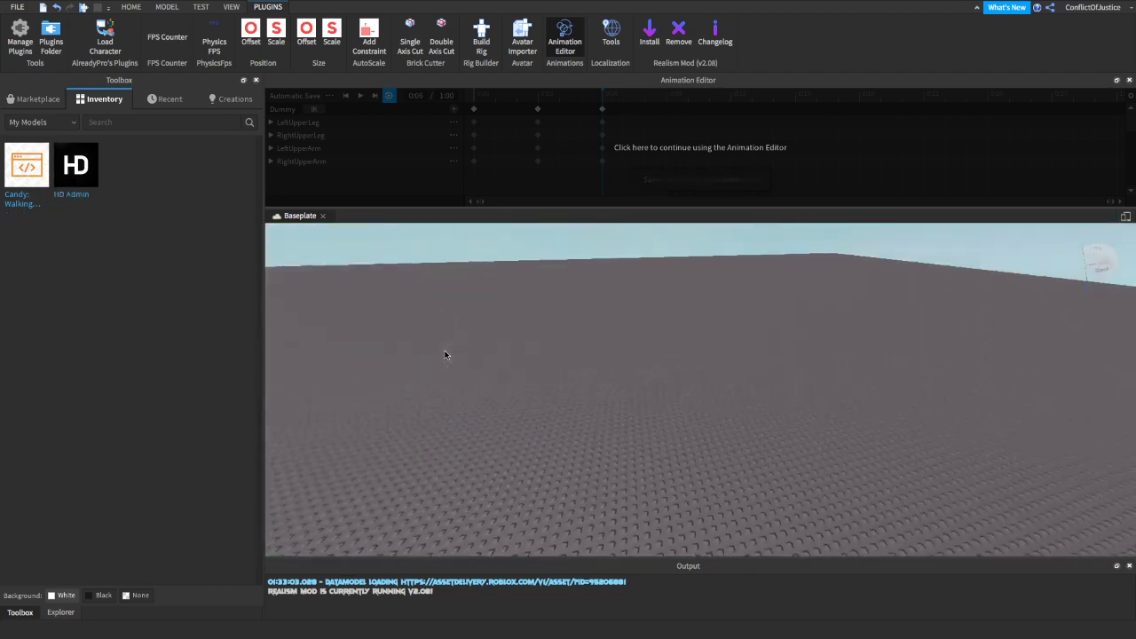
Move the inserted LocalScript from Workspace into StarterCharacterScripts under StarterPlayer.
left_click(59, 617)
right_click_drag(531, 377, 531, 380)
scroll(531, 378, "up", 10)
key("d")
key("s")
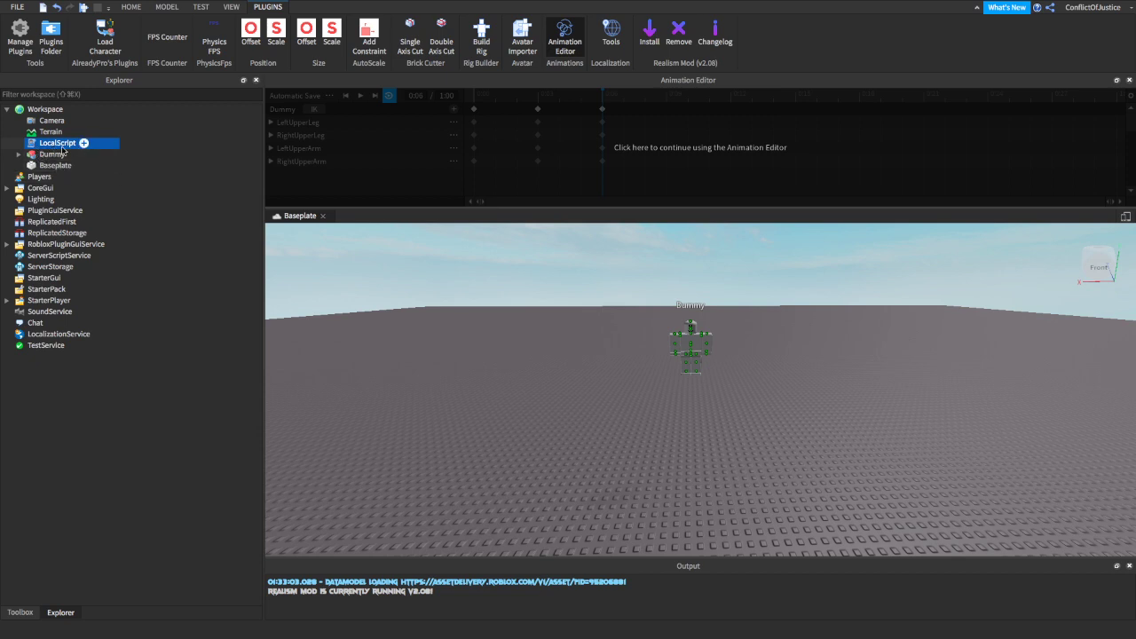
left_click(7, 304)
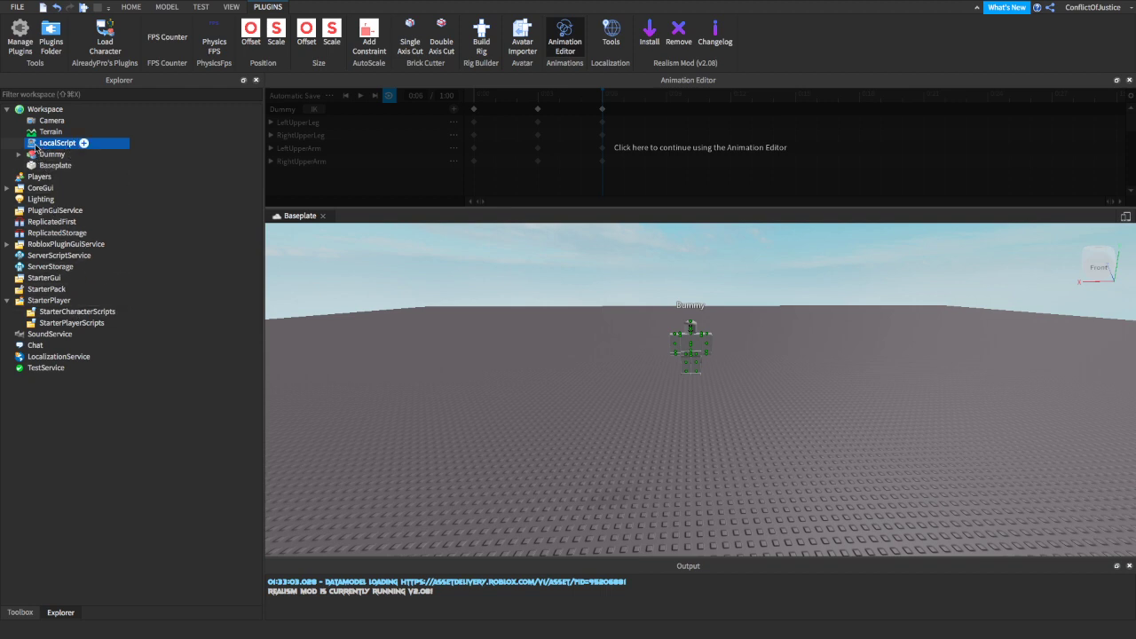
left_click_drag(42, 145, 93, 313)
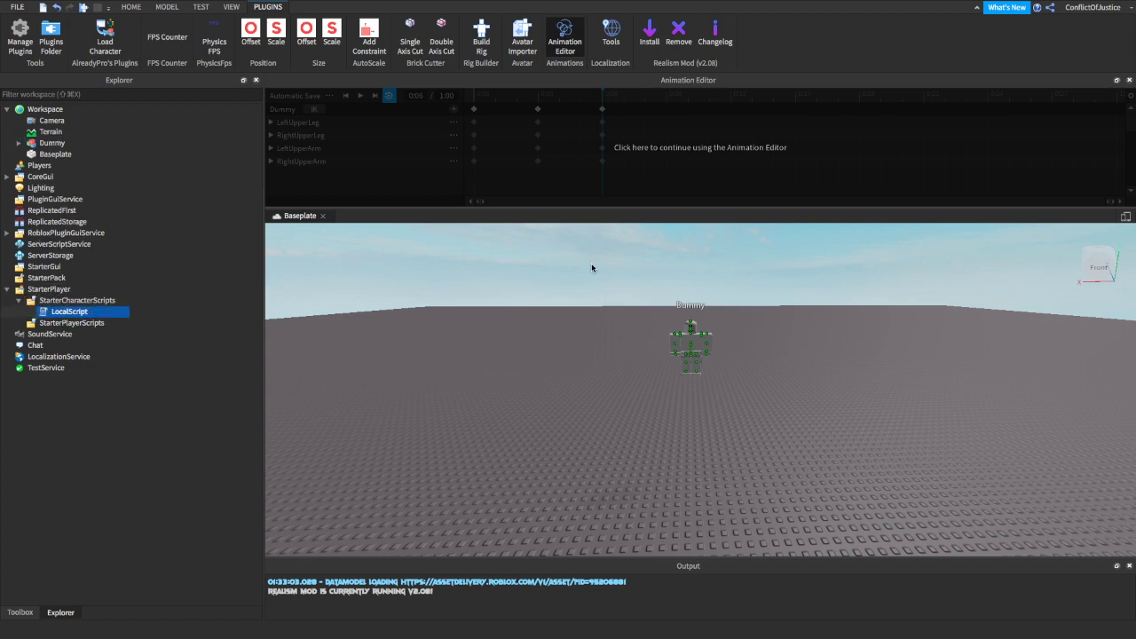
right_click_drag(746, 288, 748, 291)
key("w")
key("s")
key("w")
key("s")
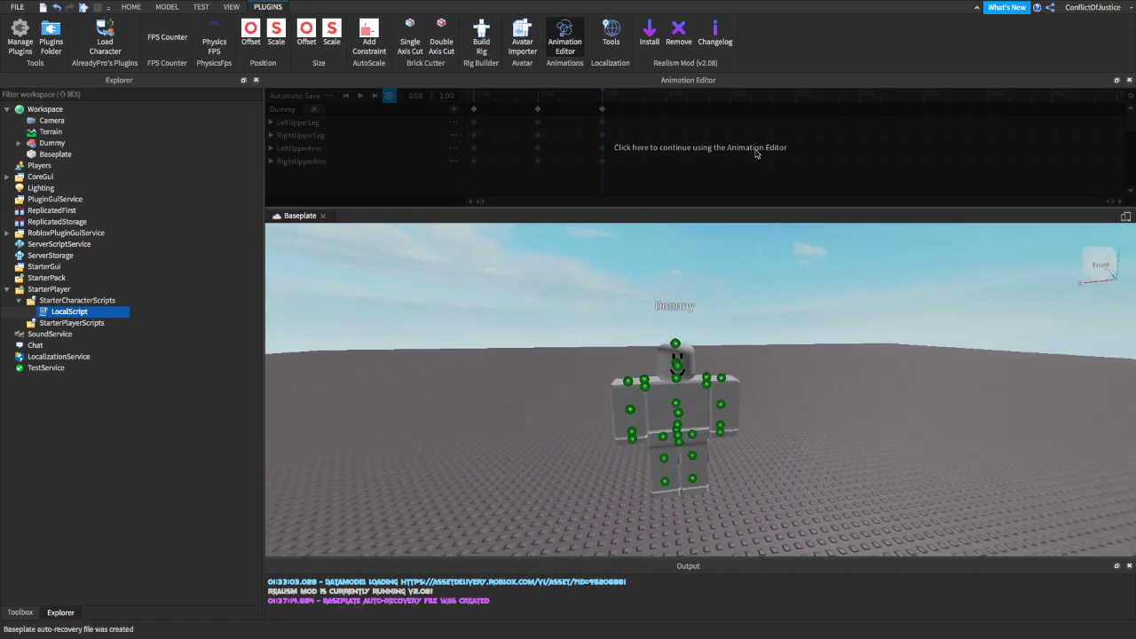
Export the rig's walking animation to Roblox as a new animation named Dummy.
left_click(695, 158)
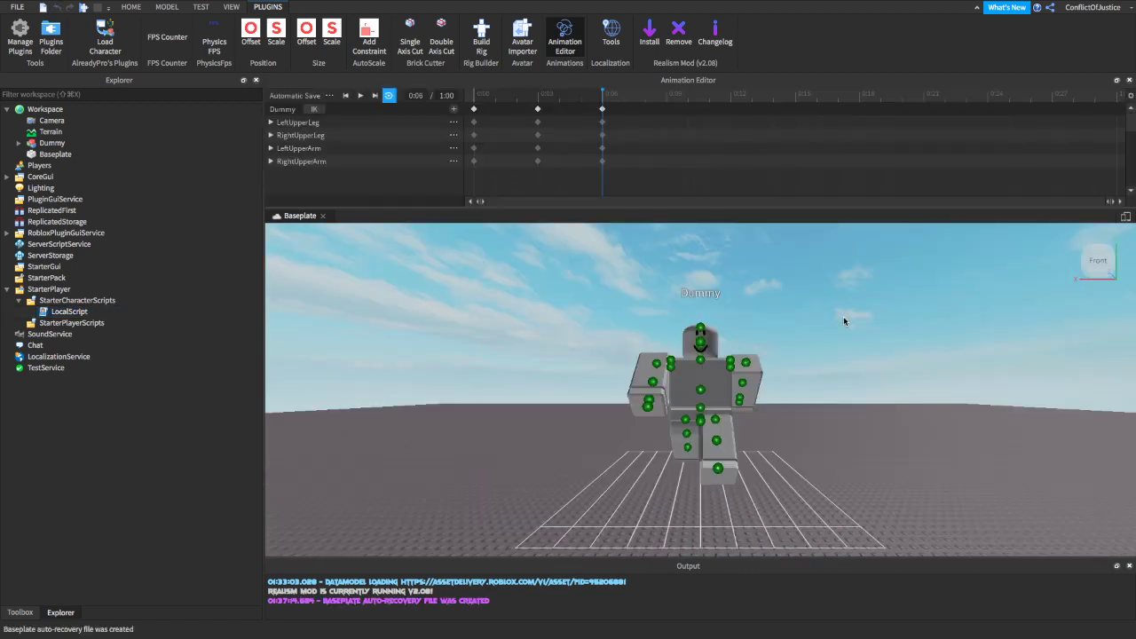
key("a")
right_click_drag(852, 325, 852, 322)
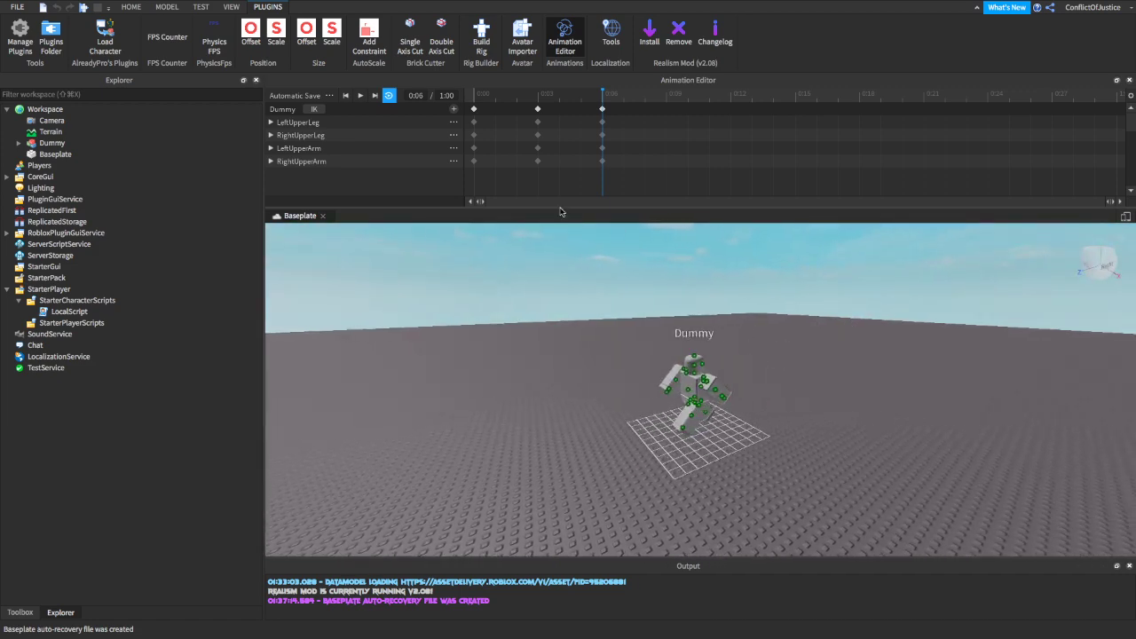
left_click(330, 96)
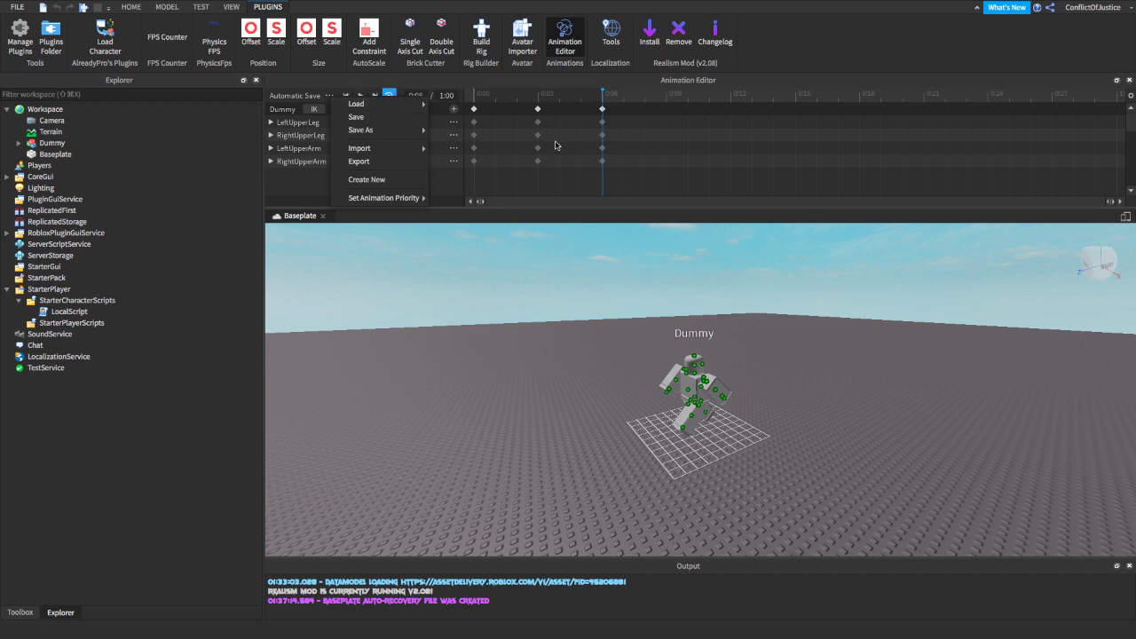
left_click(359, 162)
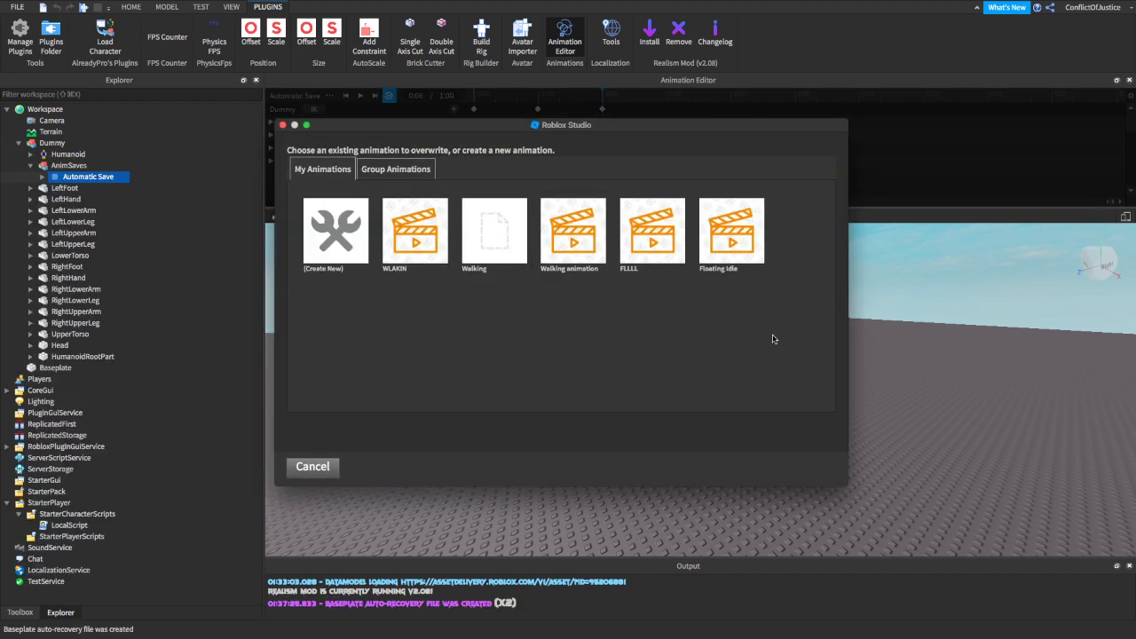
left_click(334, 225)
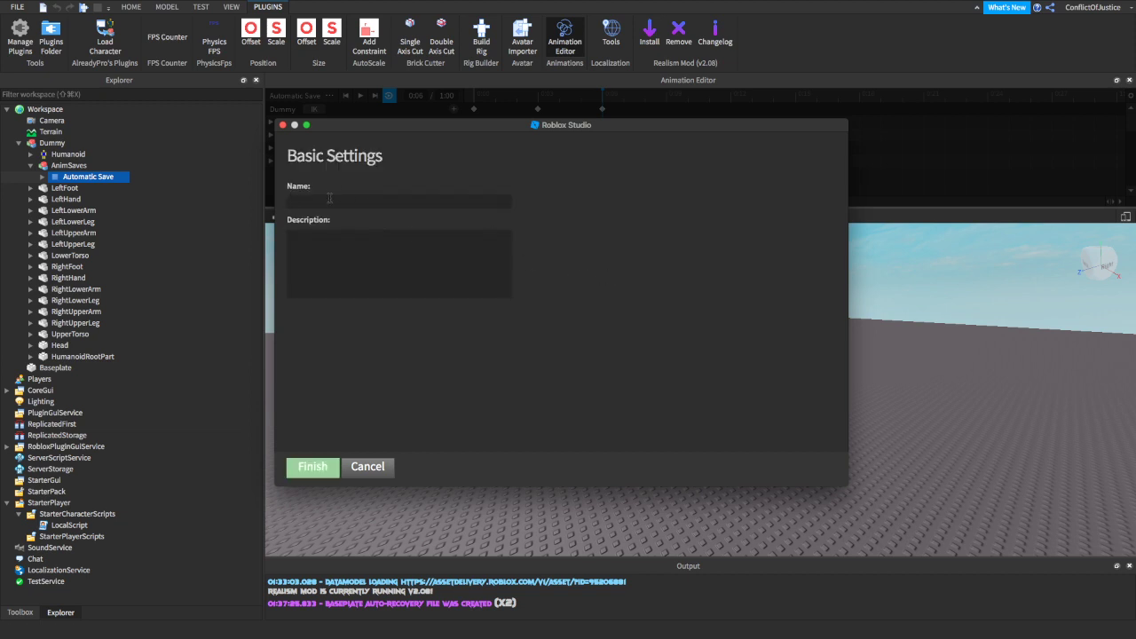
type("Dummy")
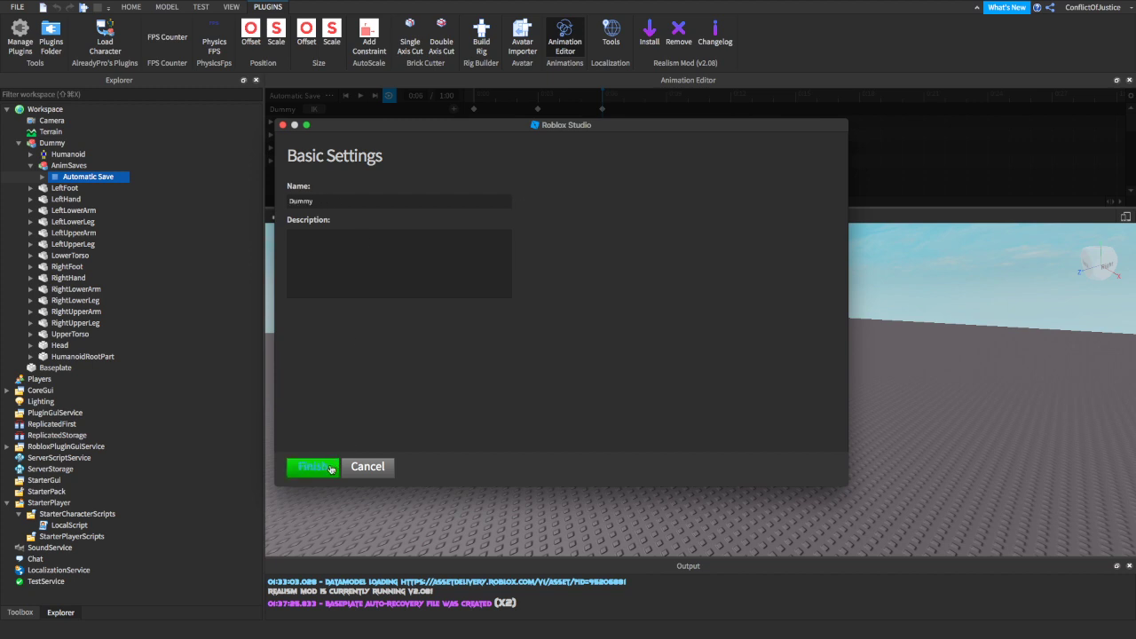
left_click(327, 468)
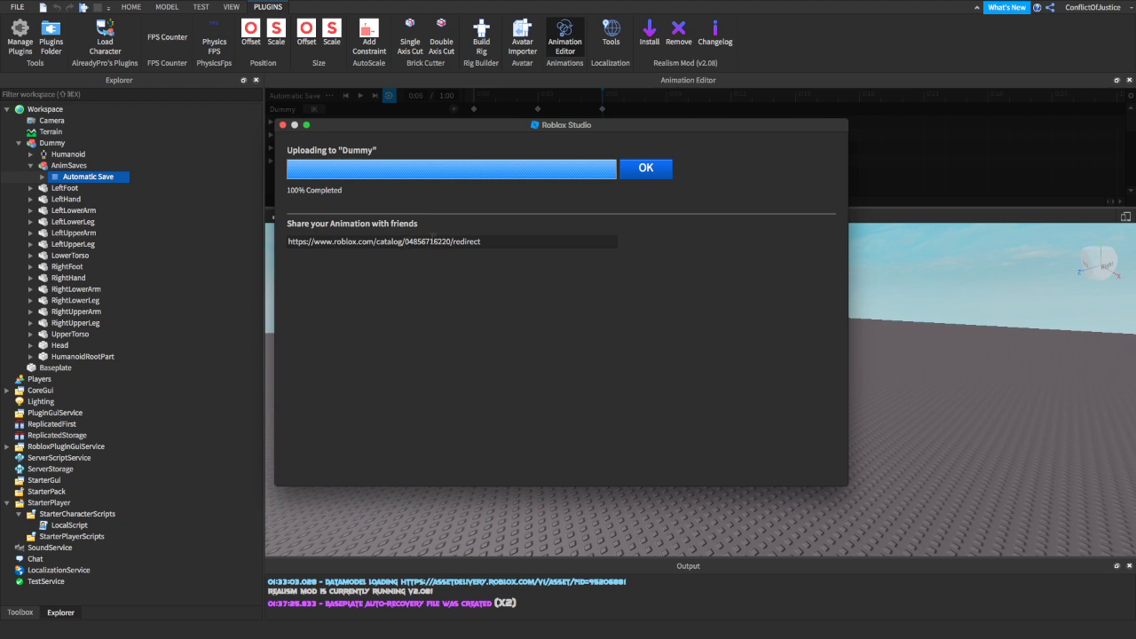
Copy the numeric animation ID from the uploaded animation's share link and close the export window.
left_click_drag(405, 241, 444, 240)
right_click(450, 241)
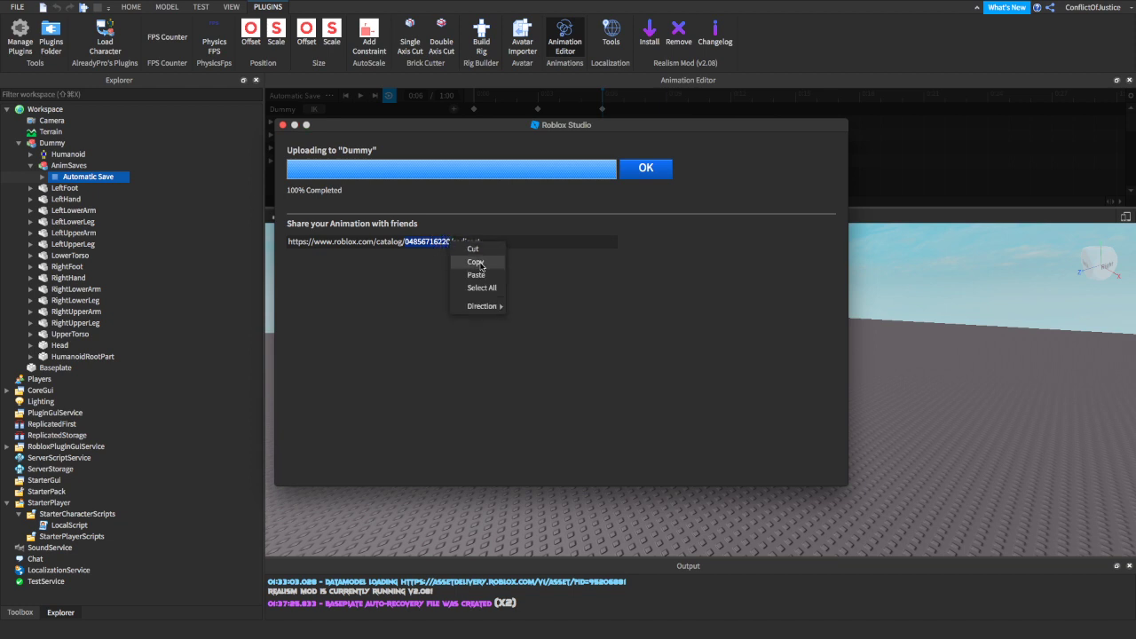
left_click(476, 262)
right_click(456, 249)
left_click(451, 261)
left_click(658, 170)
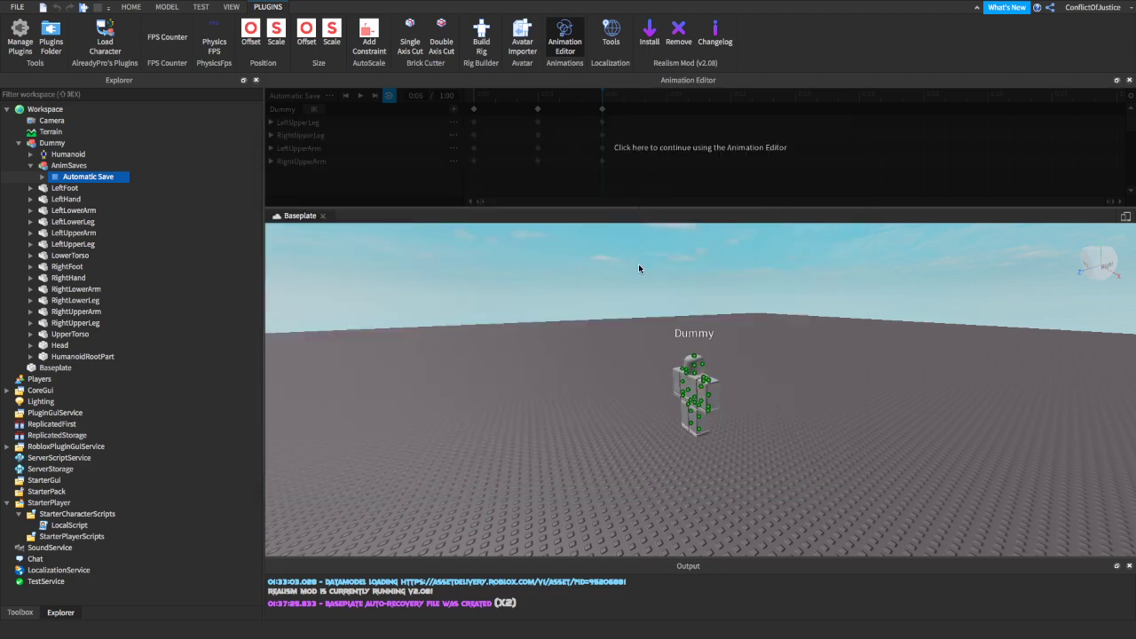
Close the Animation Editor and delete the Dummy rig from Workspace.
key("w")
right_click_drag(659, 279, 658, 279)
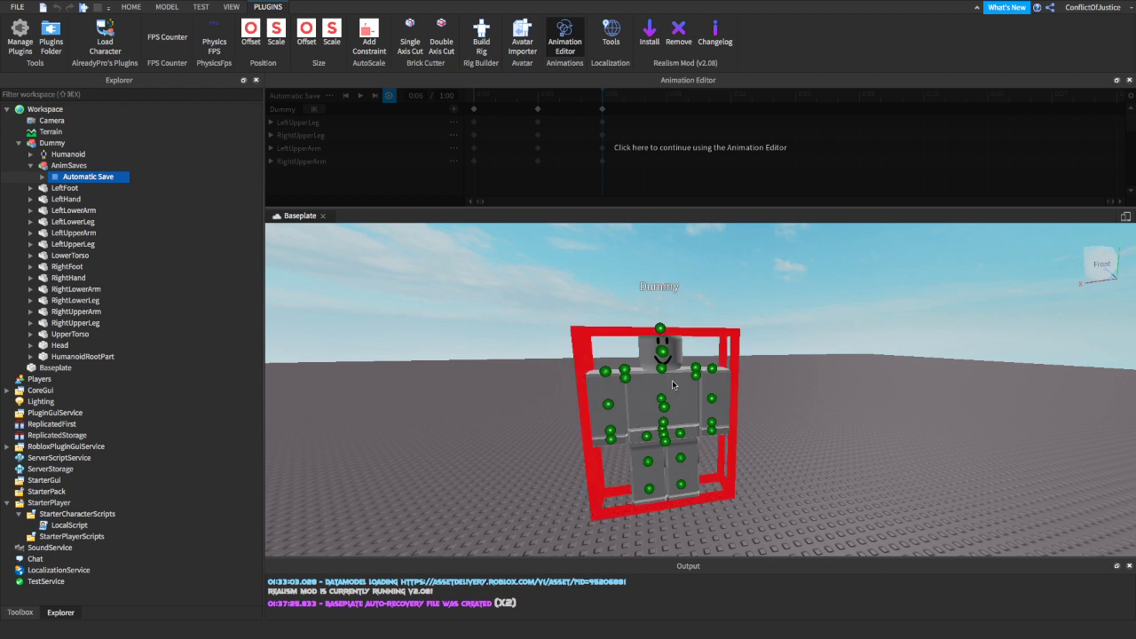
left_click(1129, 81)
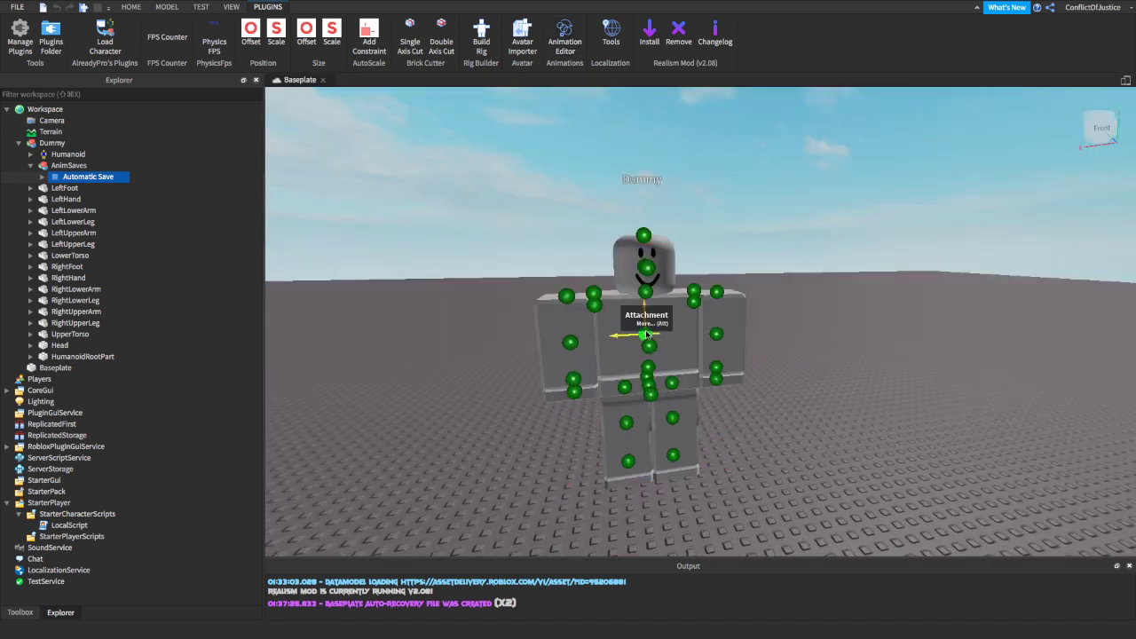
left_click(678, 330)
right_click(54, 144)
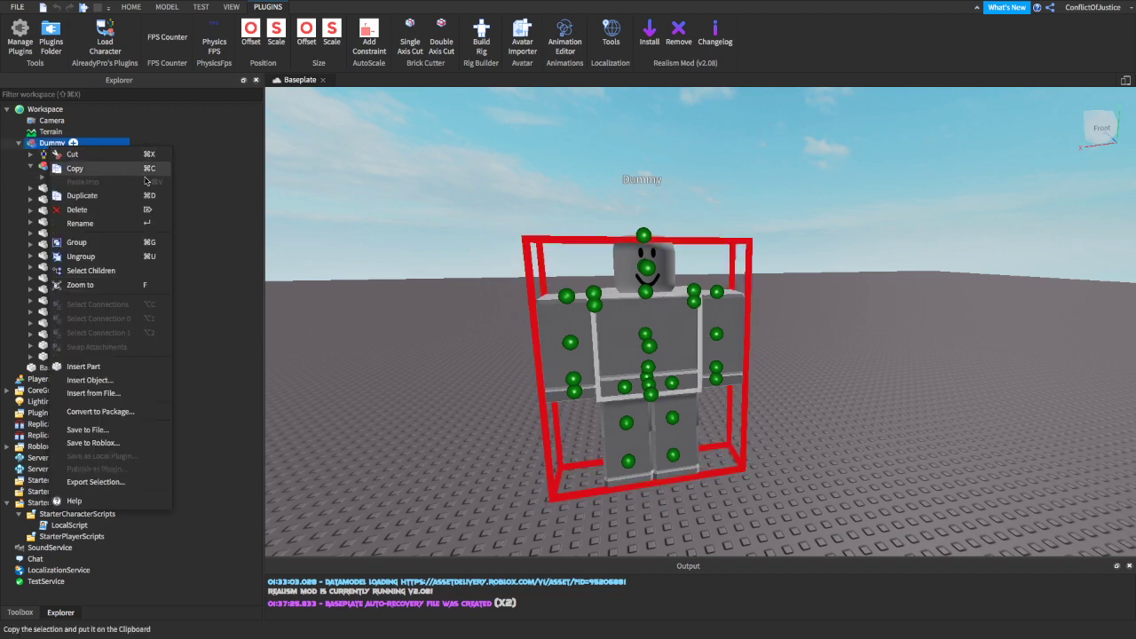
left_click(136, 215)
right_click_drag(432, 206, 432, 206)
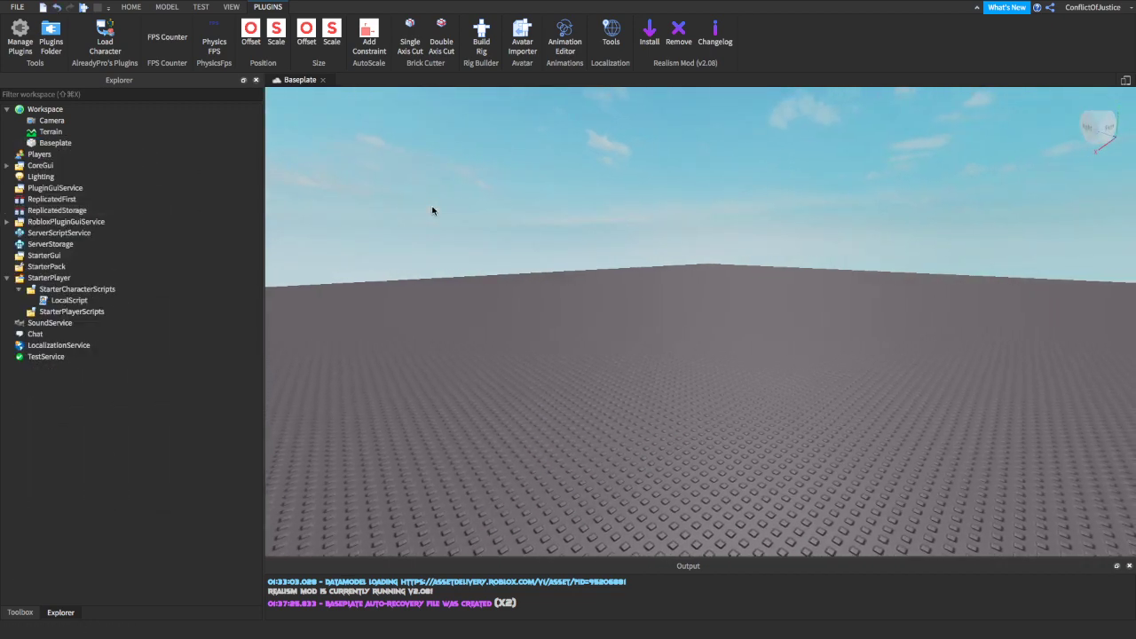
Open the LocalScript in StarterCharacterScripts and replace YourID in the walk entry with the copied animation ID.
double_click(65, 301)
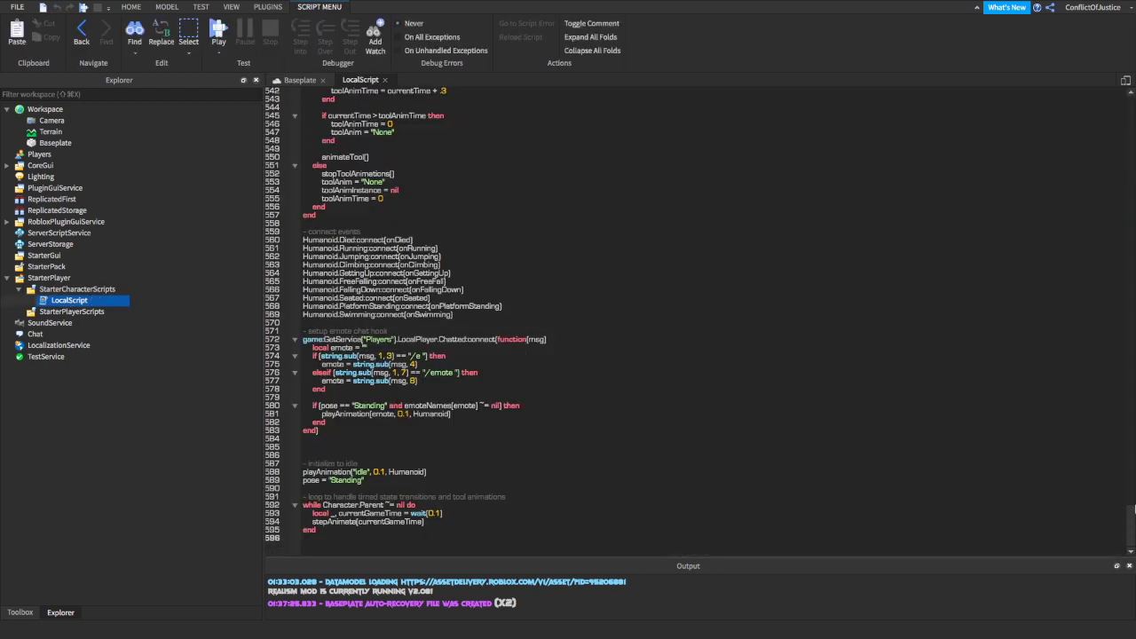
left_click_drag(1130, 538, 1130, 98)
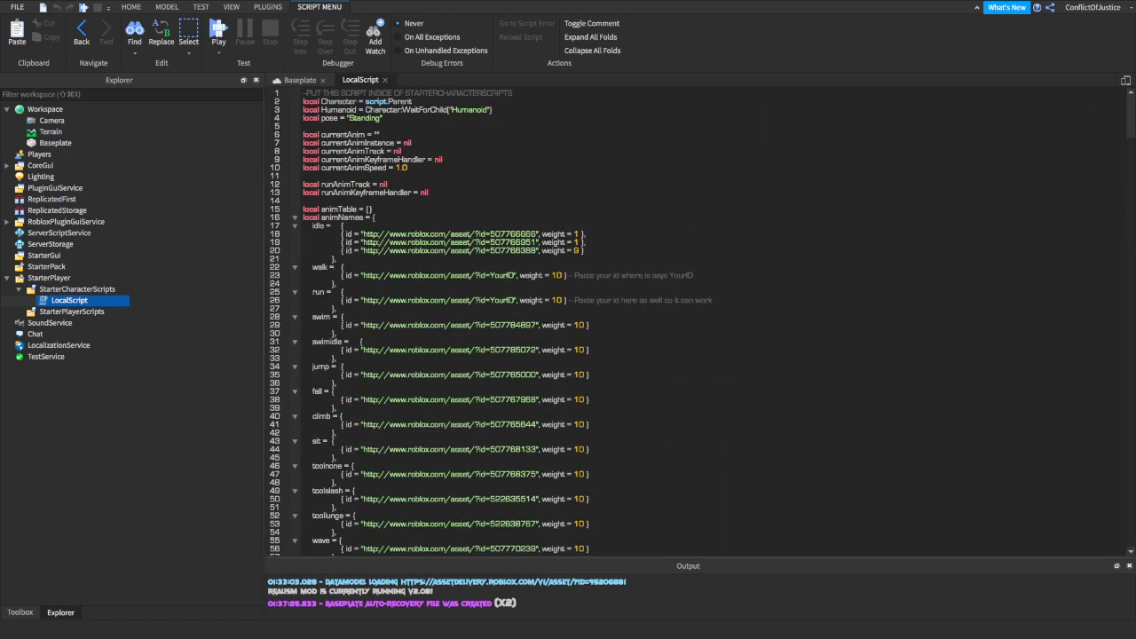
left_click_drag(326, 267, 586, 555)
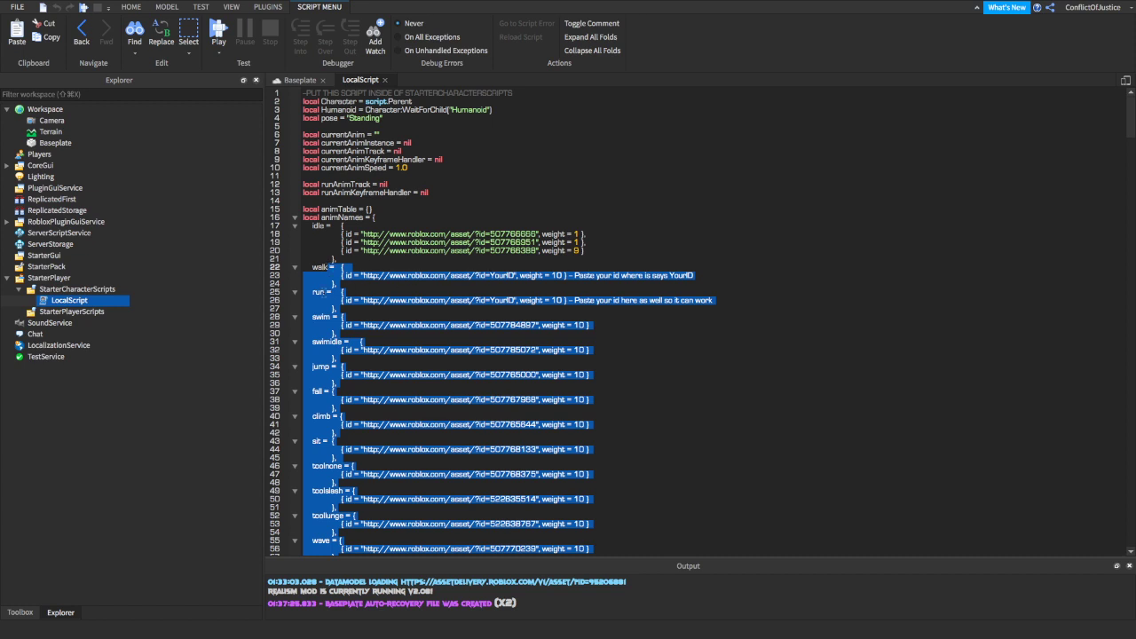
left_click(516, 274)
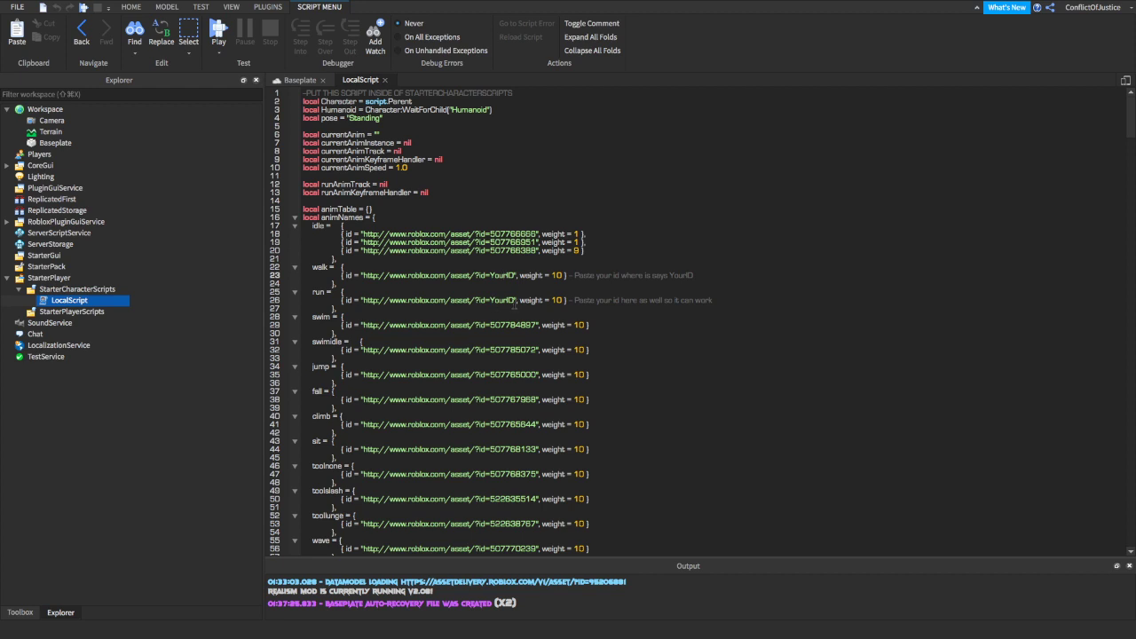
left_click_drag(490, 274, 515, 275)
key("BackSpace")
key("ctrl+v")
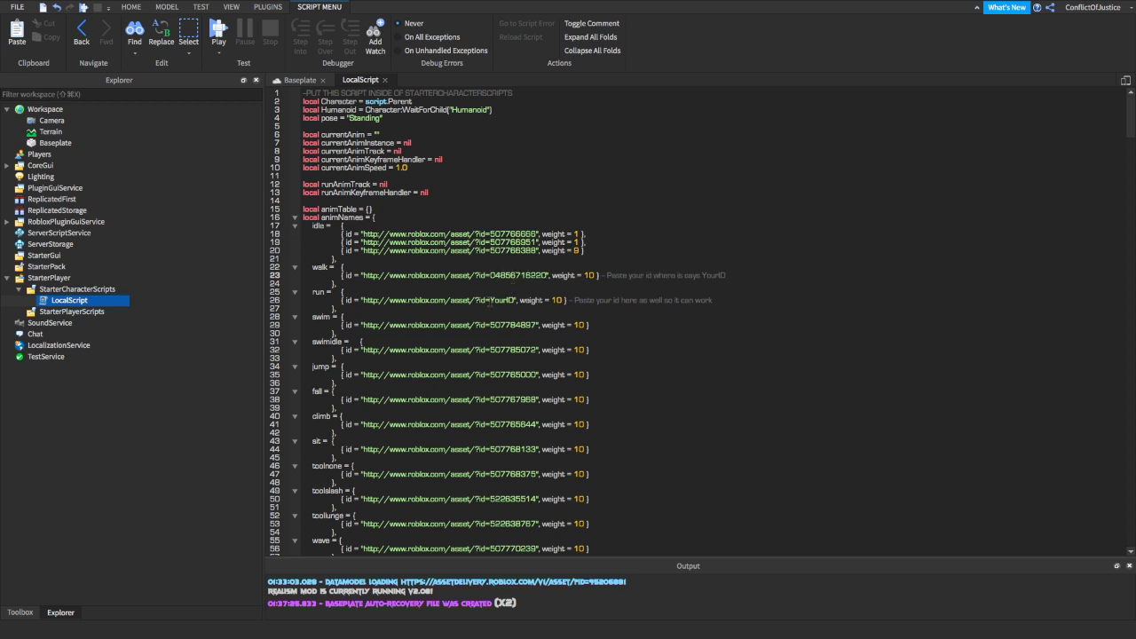
Replace YourID in the run entry with the copied animation ID and close the script.
left_click_drag(490, 300, 511, 300)
key("BackSpace")
key("ctrl+v")
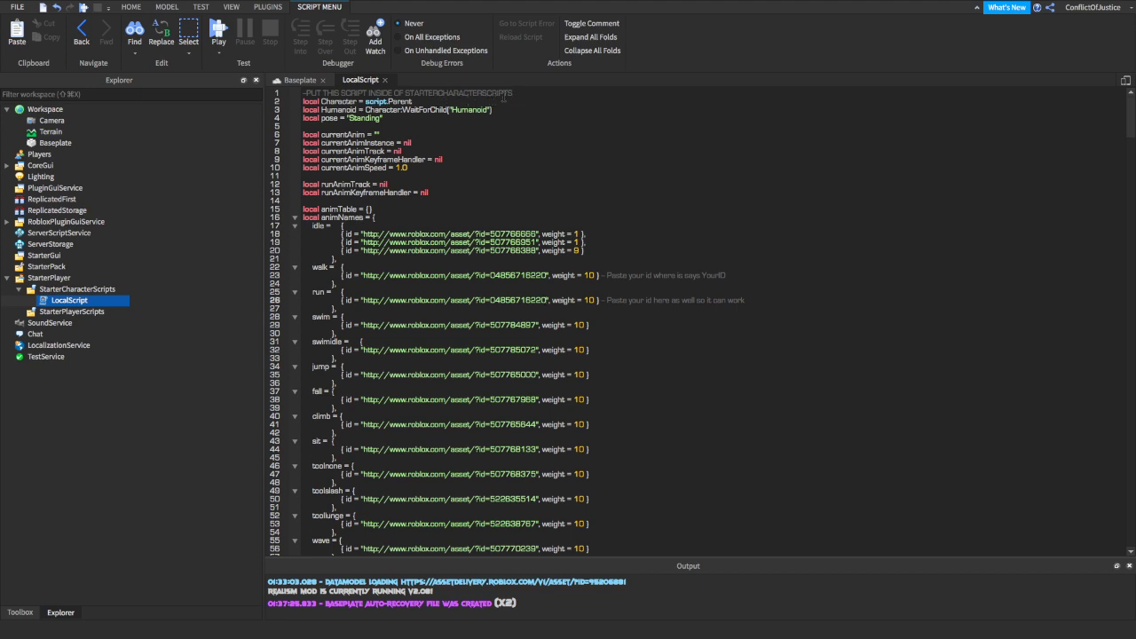
left_click(386, 81)
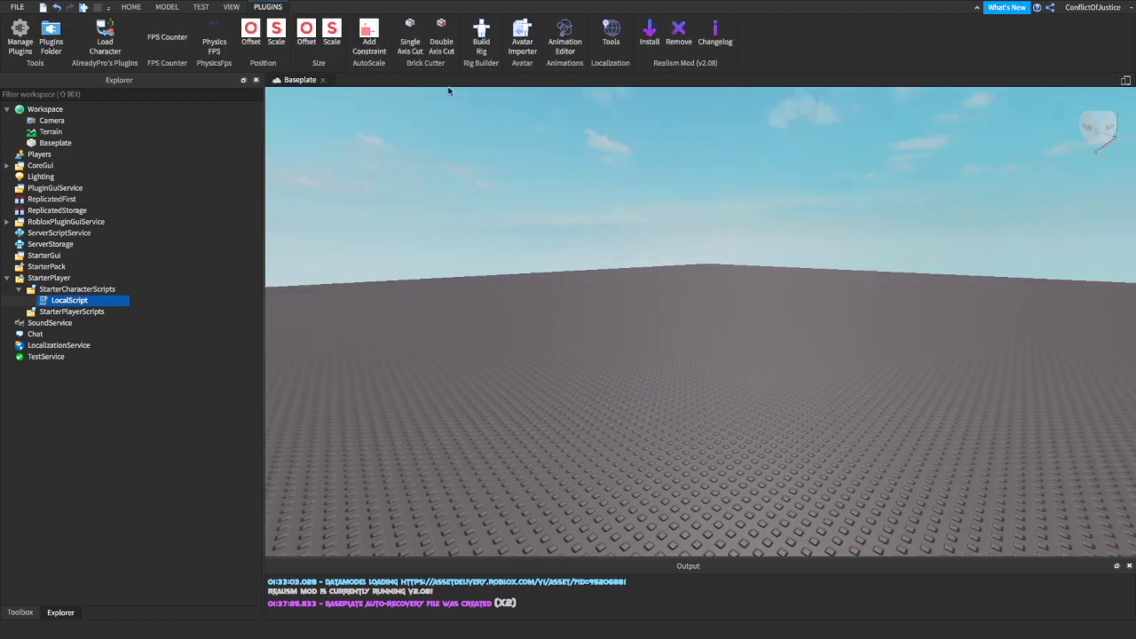
Start a play test of the place and walk the character around to check the custom walking animation.
right_click_drag(654, 145, 658, 144)
left_click(131, 7)
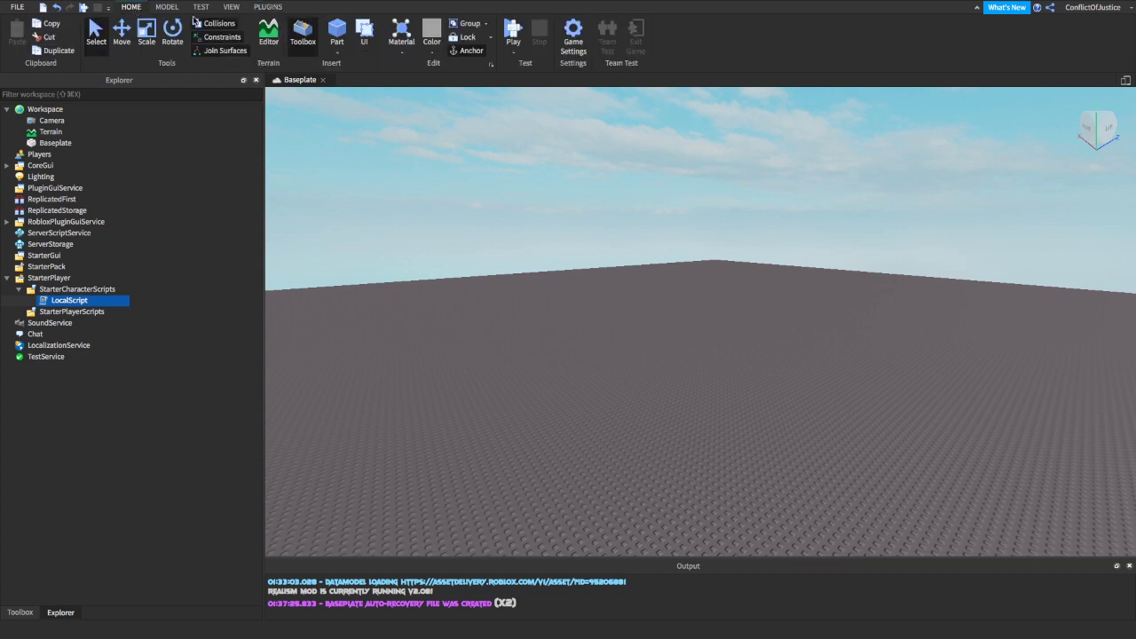
left_click(513, 33)
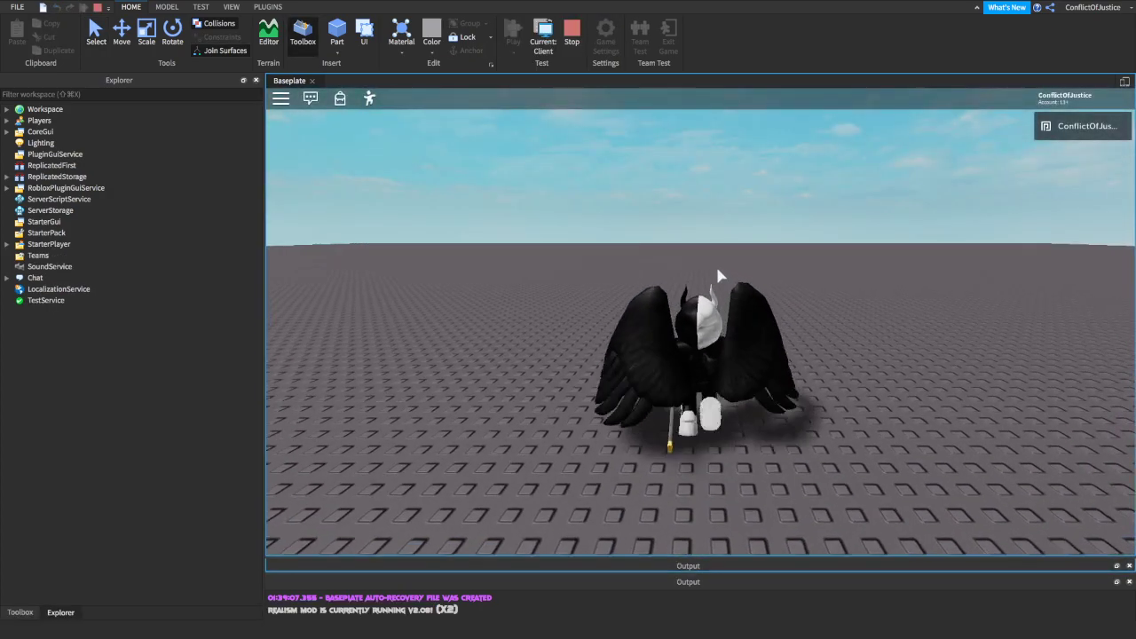
right_click_drag(719, 269, 723, 277)
key("s")
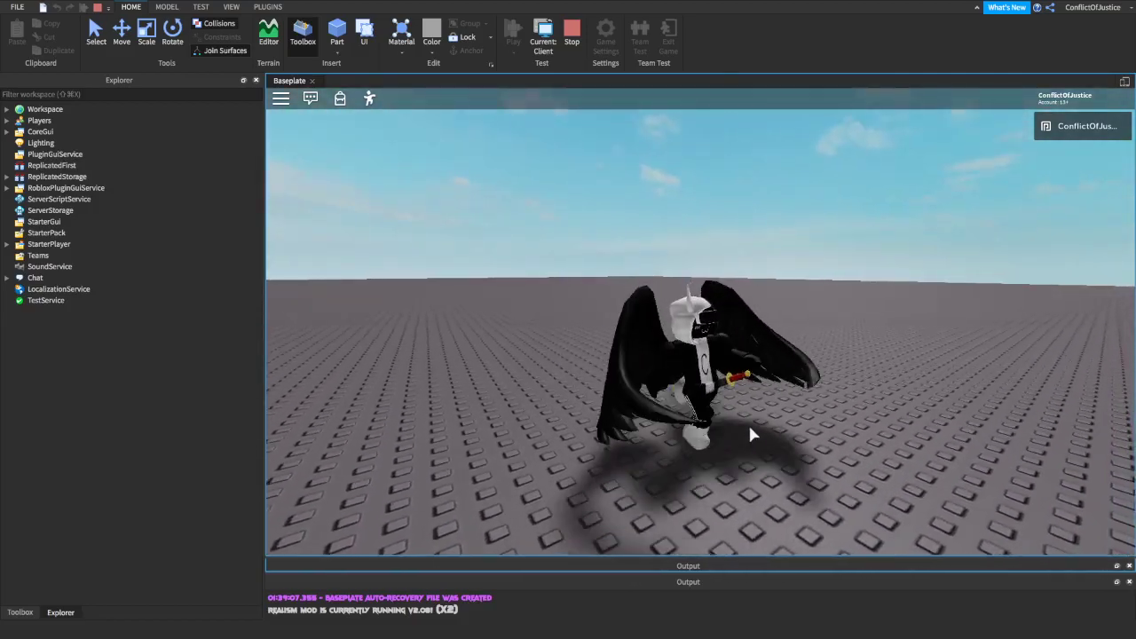
right_click_drag(708, 477, 697, 474)
key("a")
key("s")
key("d")
right_click_drag(657, 390, 656, 391)
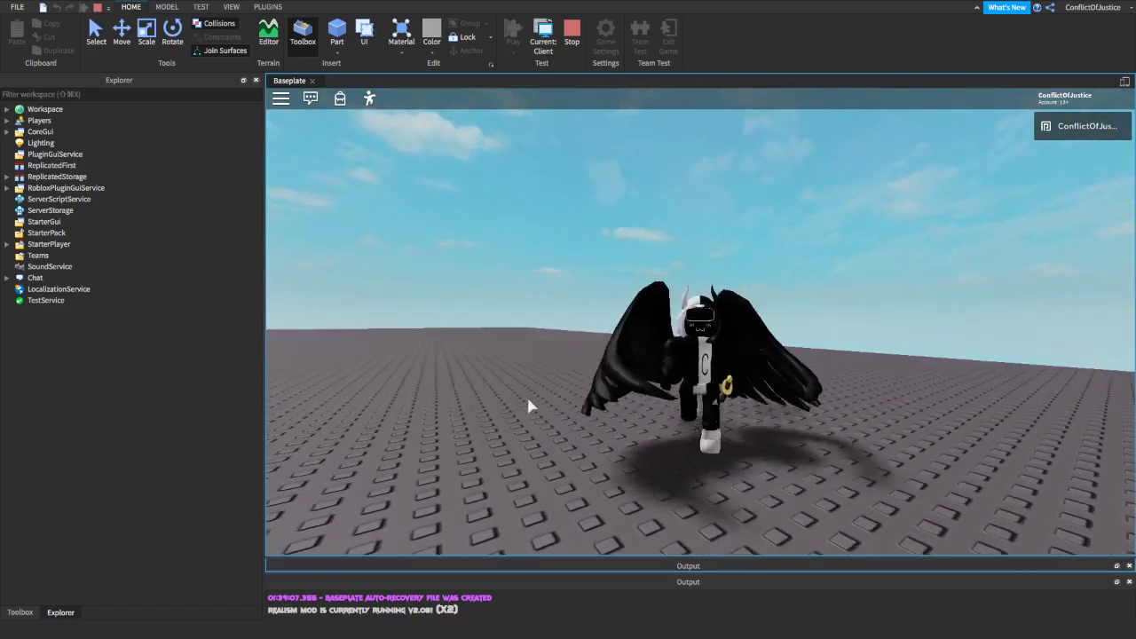
Keep walking the character in different directions and examine its walking animation from several camera angles.
left_click(231, 7)
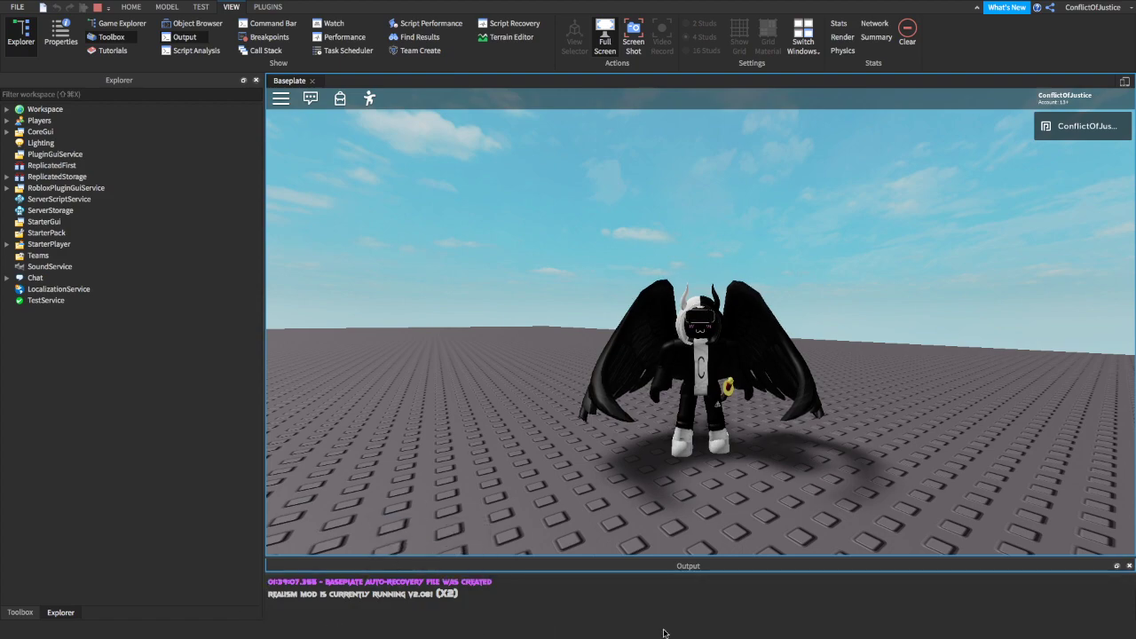
right_click_drag(485, 449, 485, 452)
key("s")
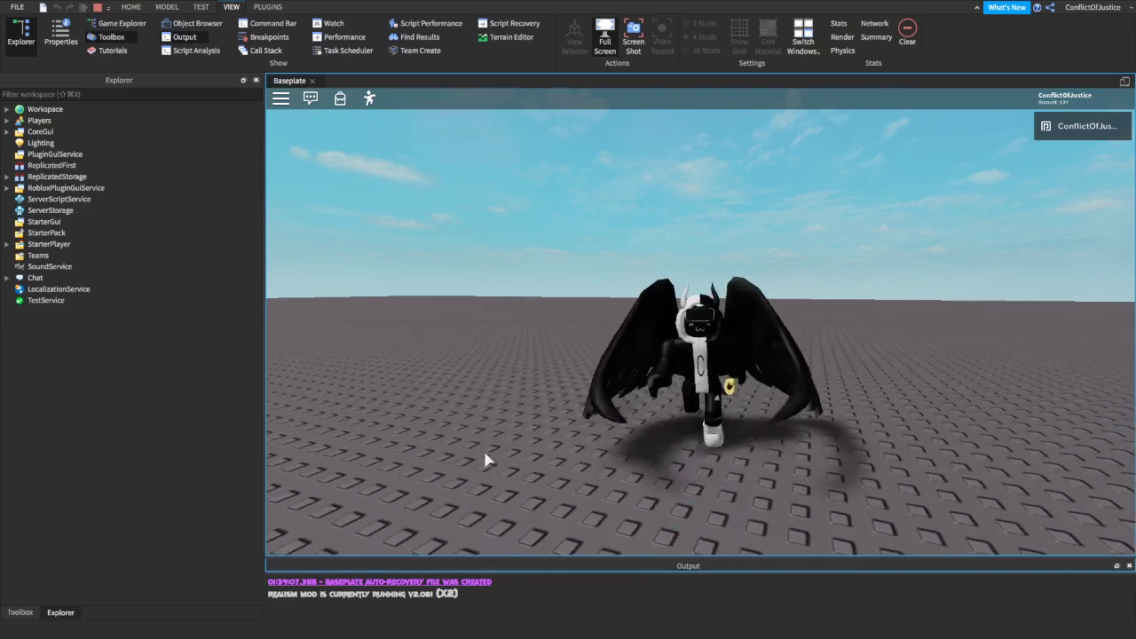
key("a")
key("s")
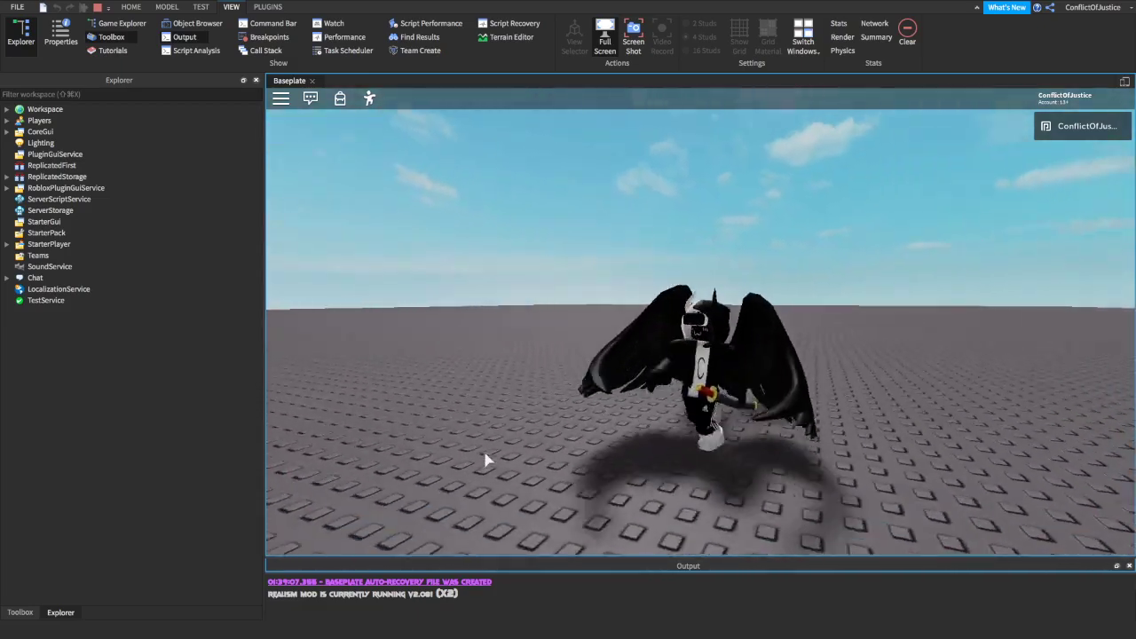
key("a")
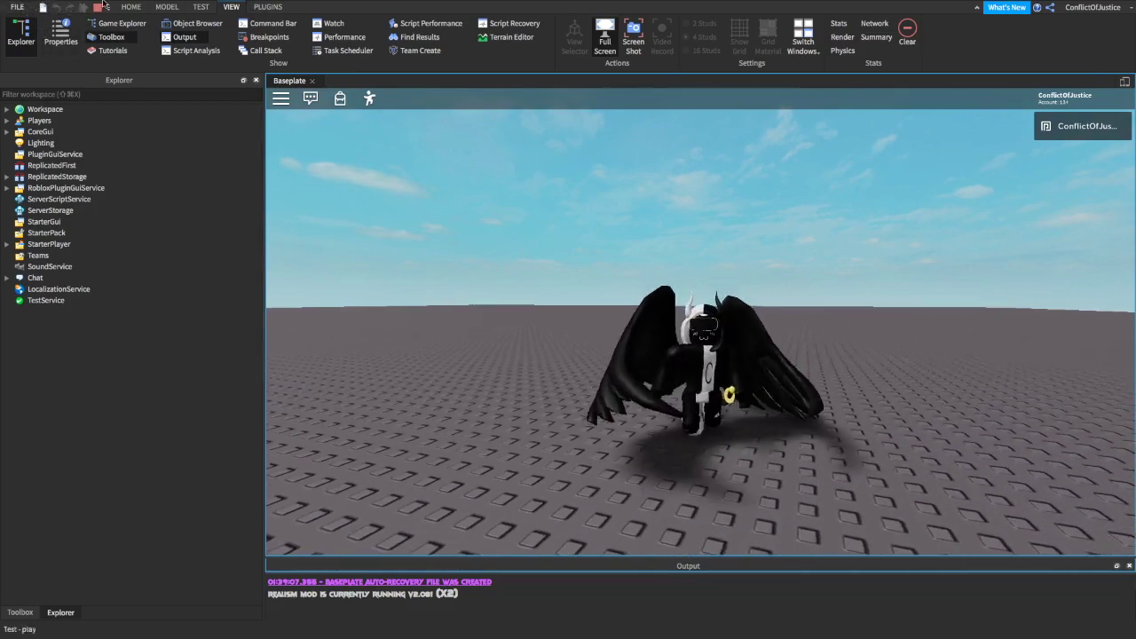
key("a")
right_click_drag(499, 191, 499, 190)
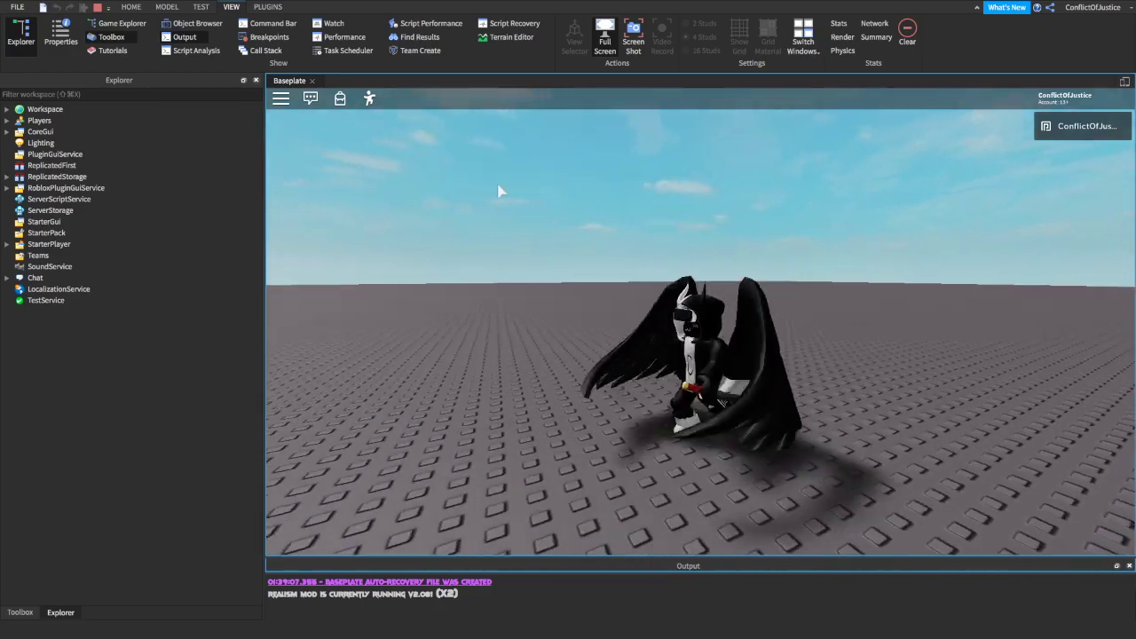
key("s")
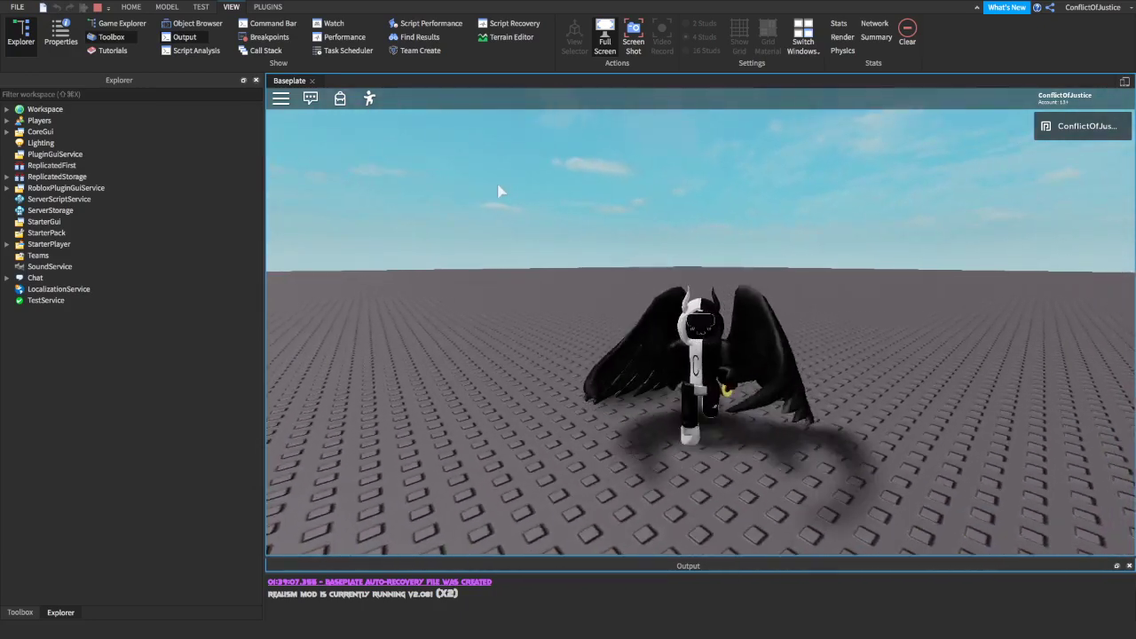
right_click_drag(622, 215, 624, 222)
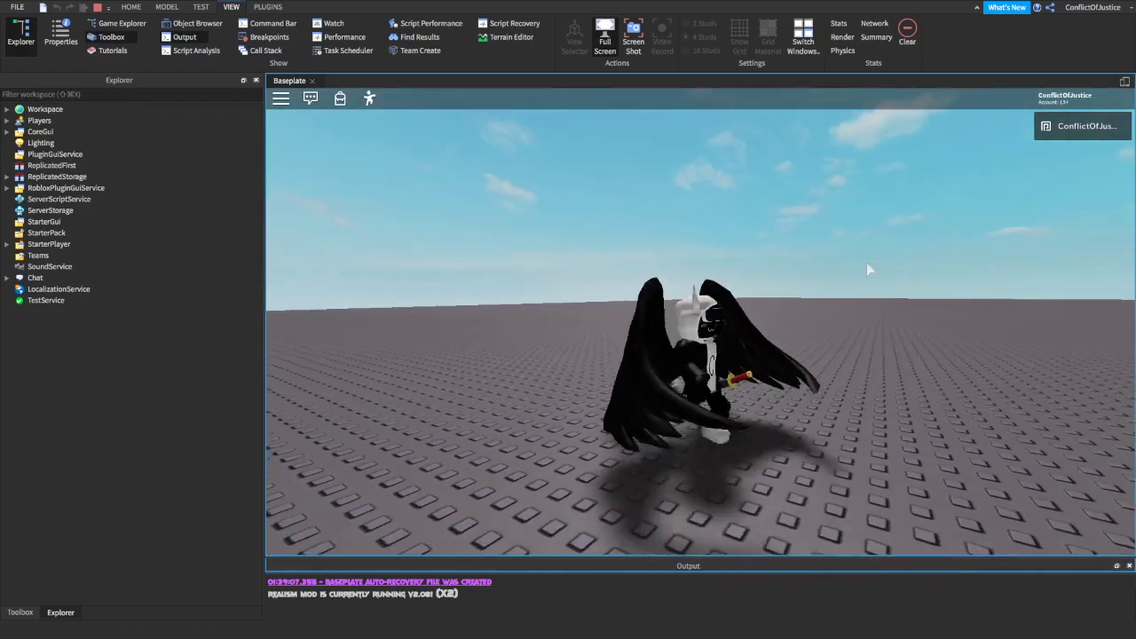
right_click_drag(747, 245, 732, 252)
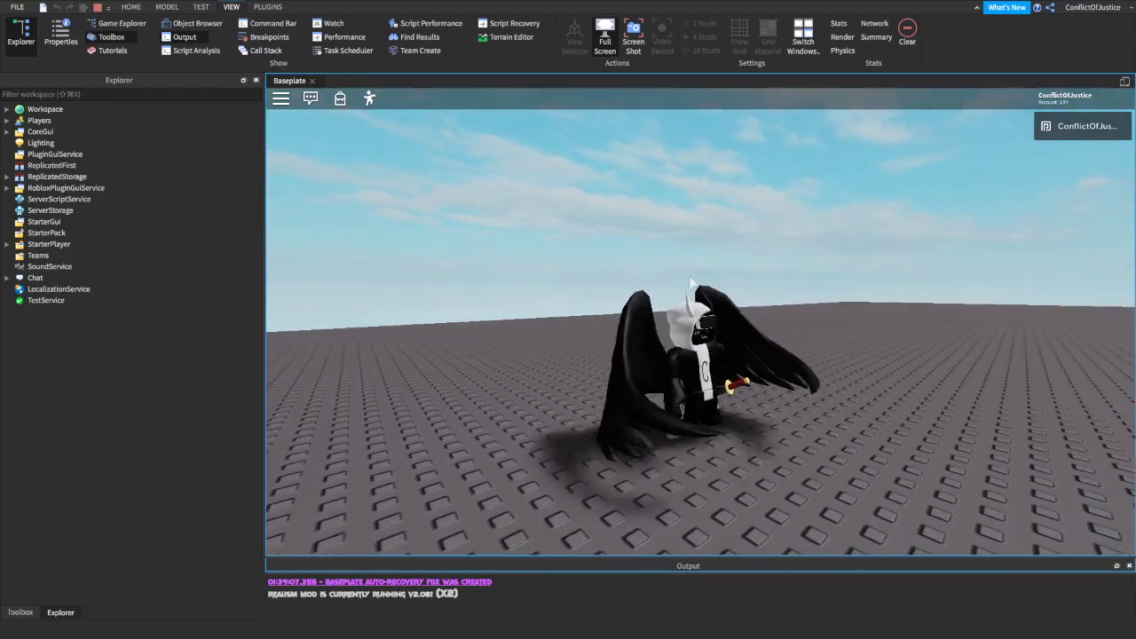
right_click_drag(919, 183, 903, 191)
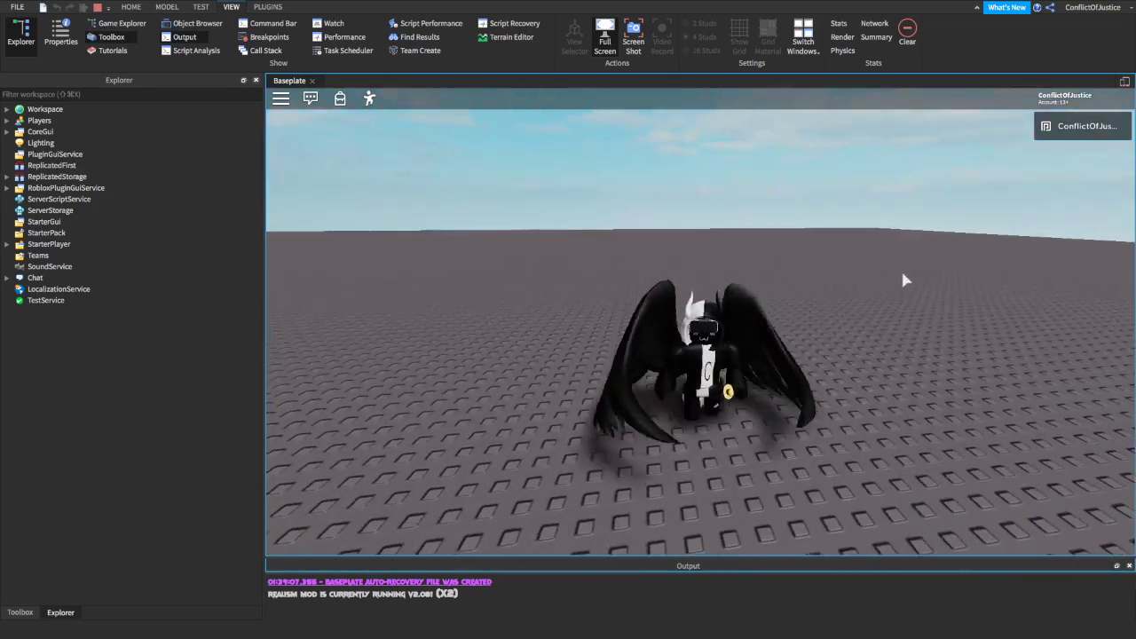
right_click_drag(903, 278, 902, 279)
key("d")
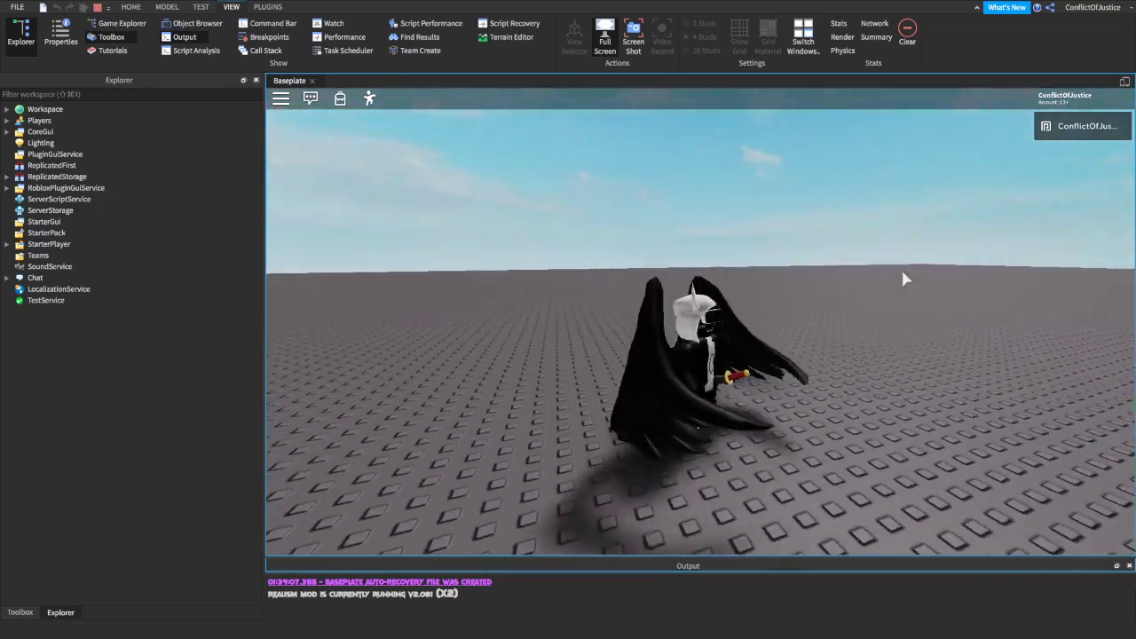
key("s")
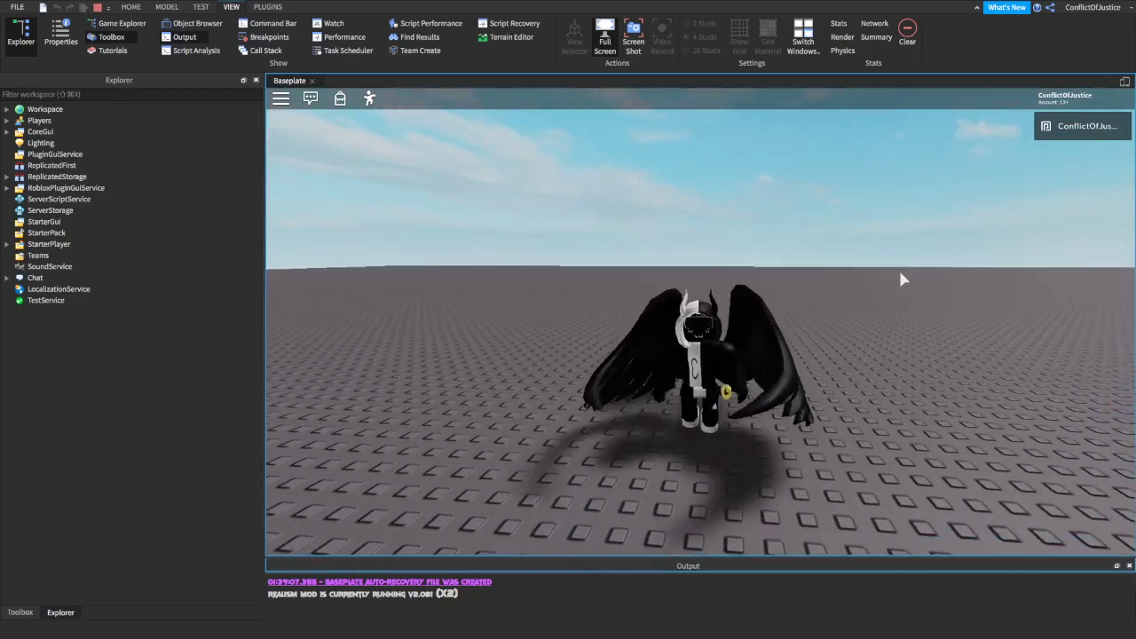
right_click_drag(902, 275, 905, 278)
key("a")
key("s")
key("s")
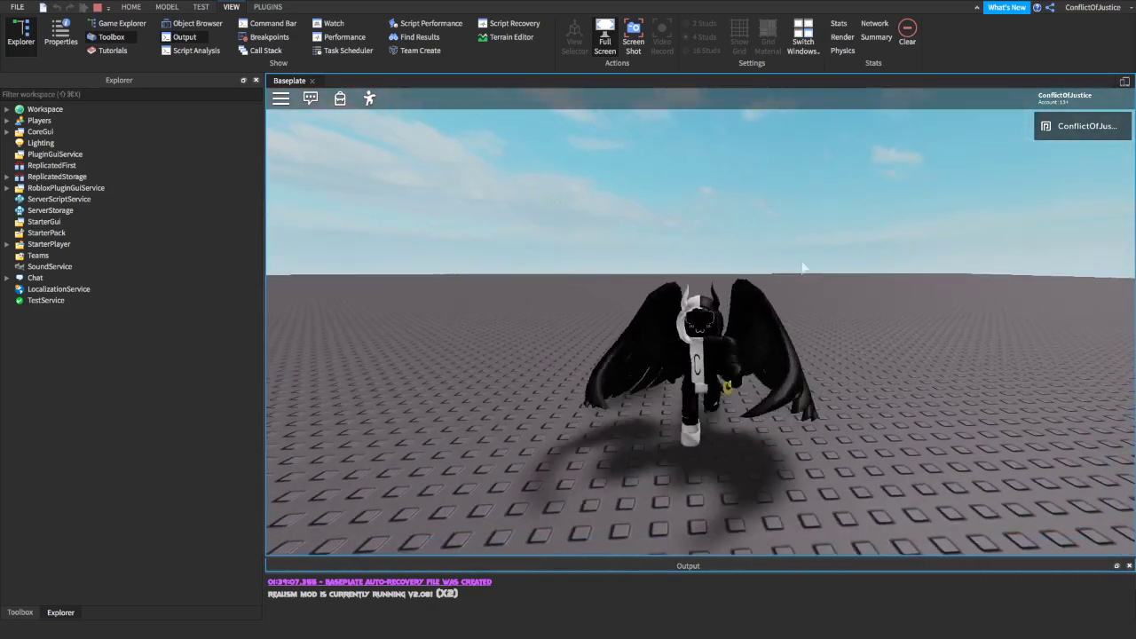
right_click_drag(874, 395, 873, 396)
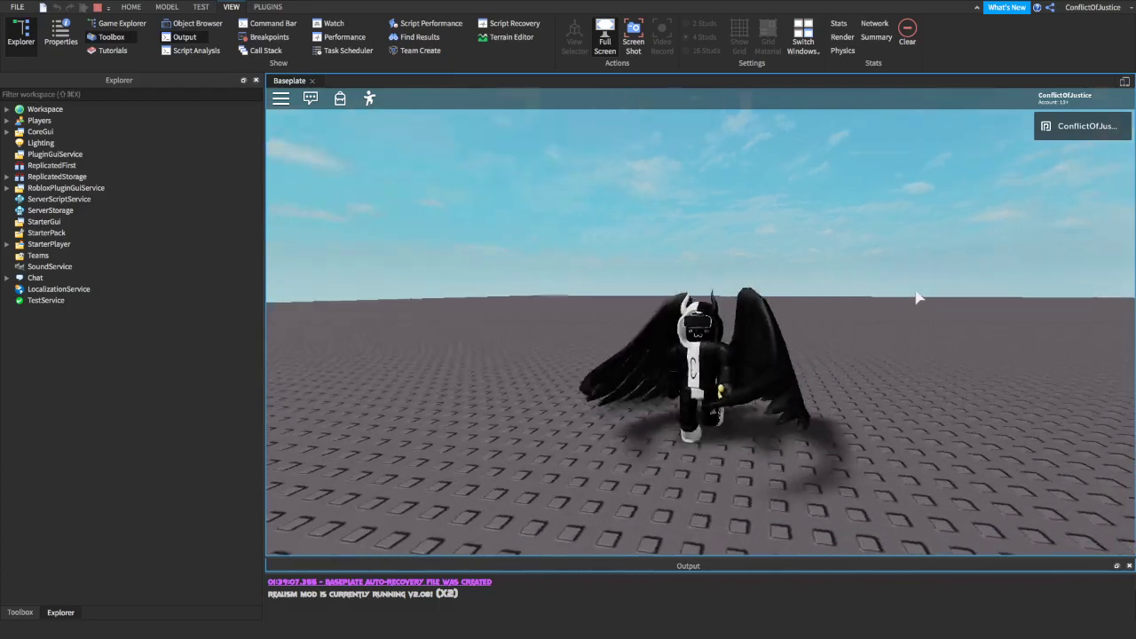